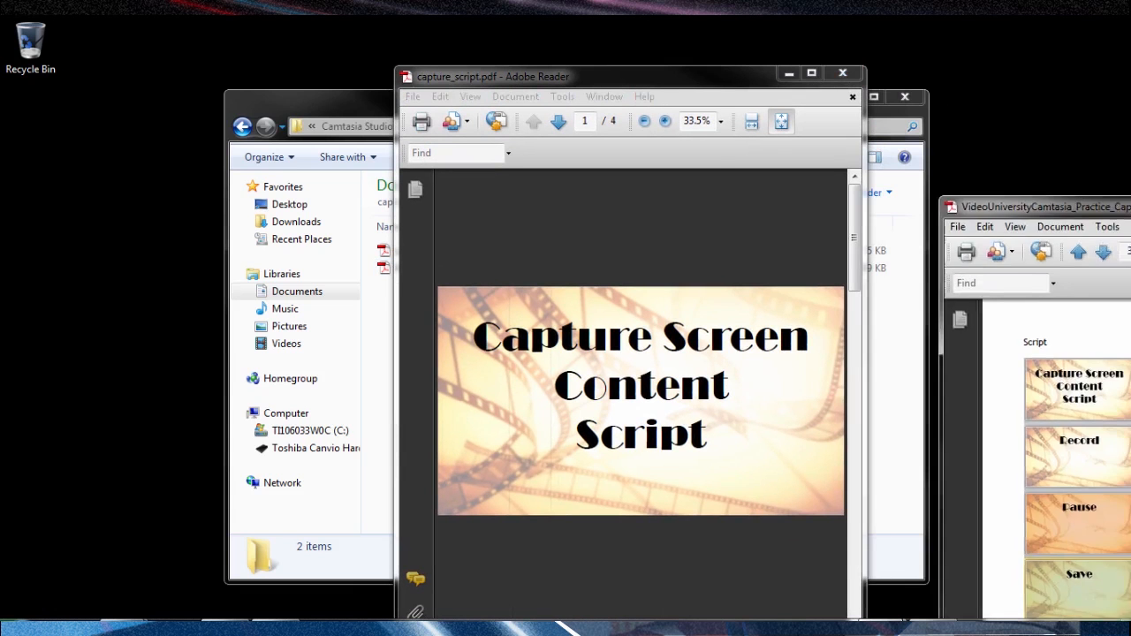
Arrange the two PDF windows side by side, review the practice guide from its first page to the Script page, and move it aside.
drag(567, 76, 328, 66)
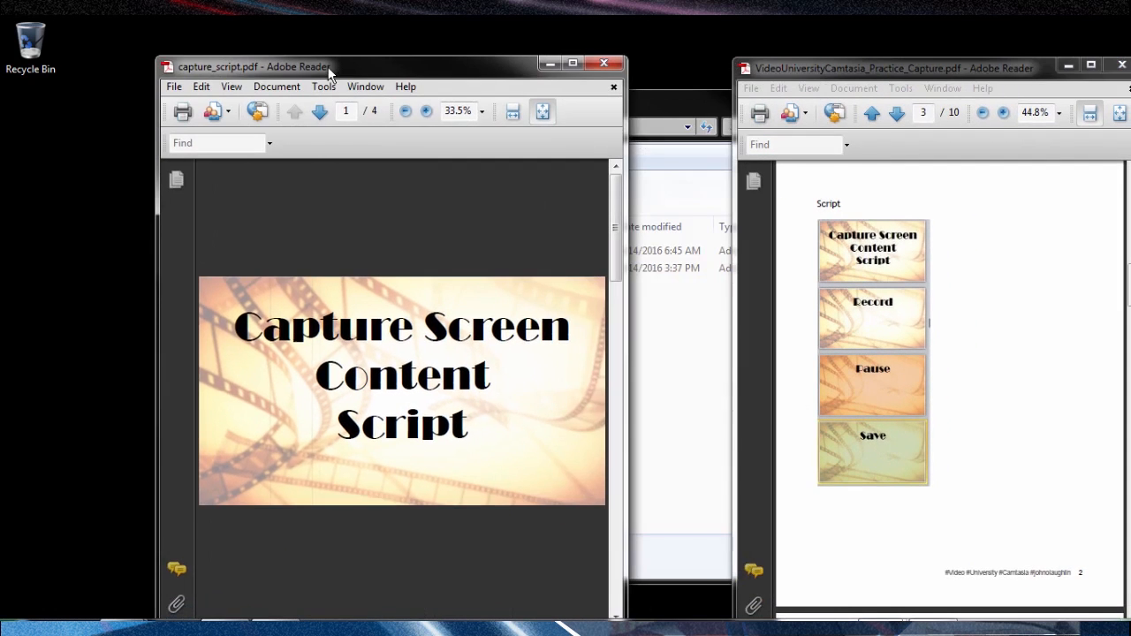
drag(895, 76, 813, 68)
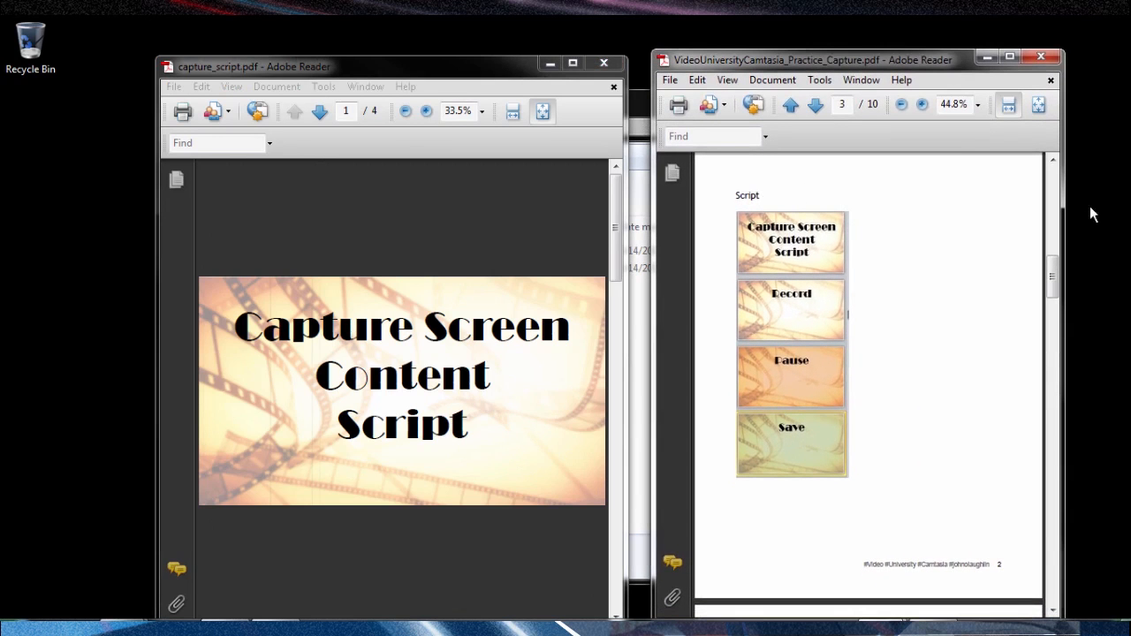
drag(1054, 276, 1064, 148)
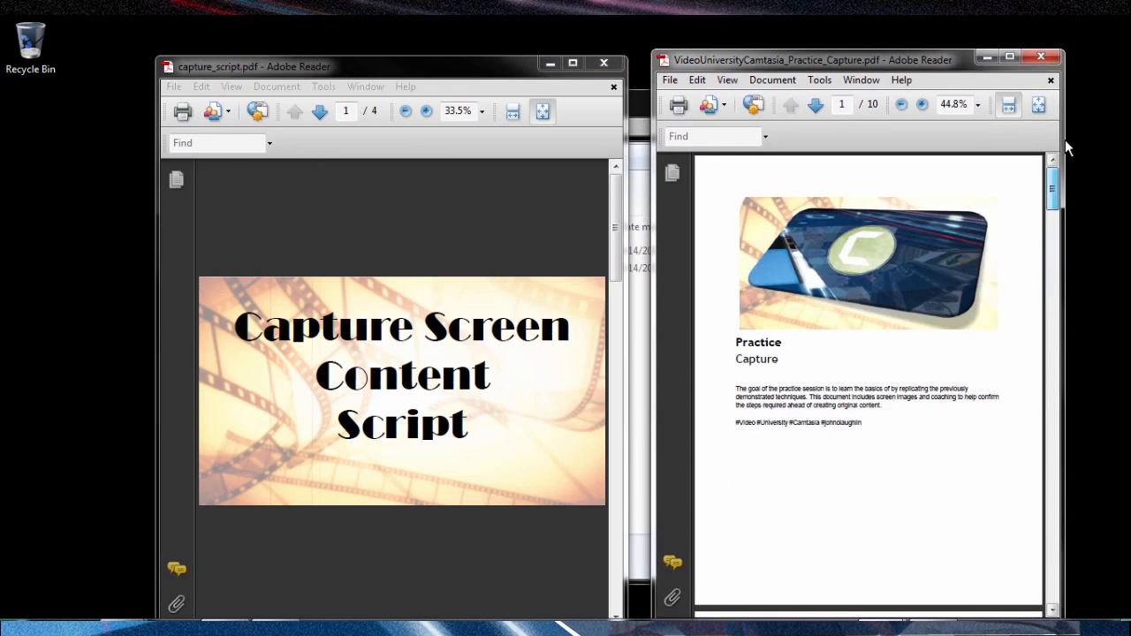
click(1050, 342)
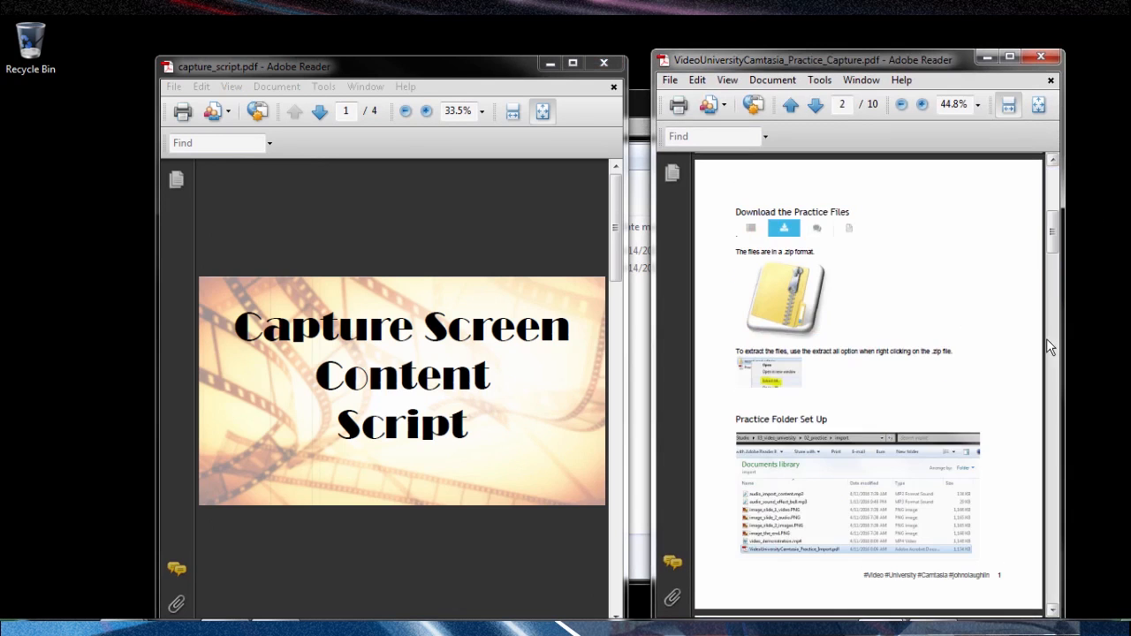
click(1046, 339)
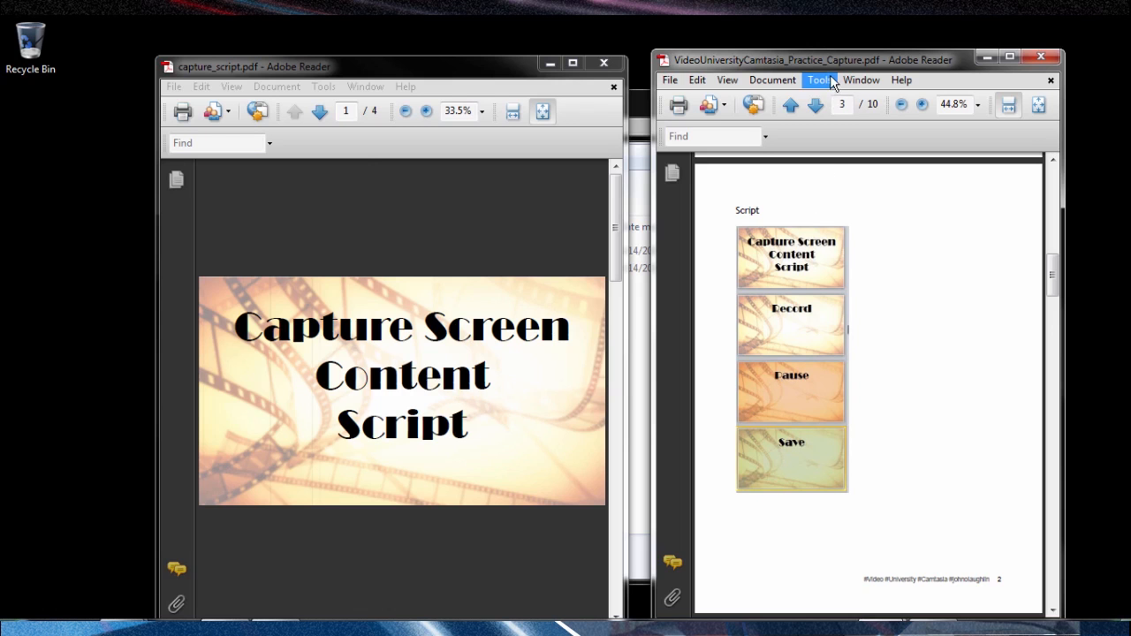
drag(833, 60, 1130, 60)
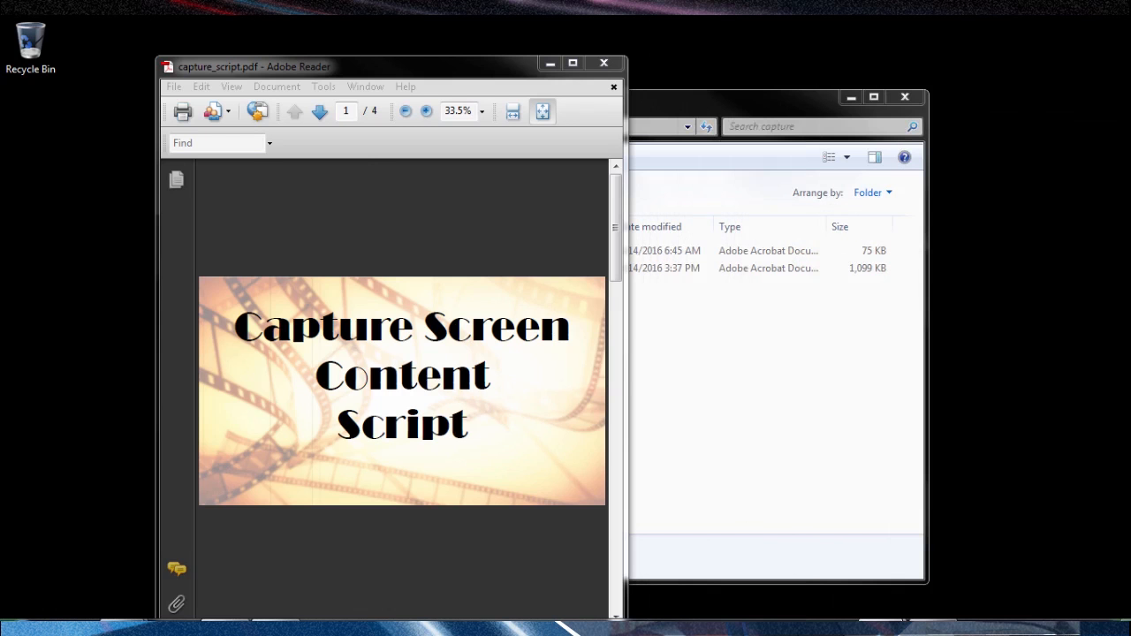
Maximize the capture_script.pdf window and show the script in Full Screen Mode.
click(572, 63)
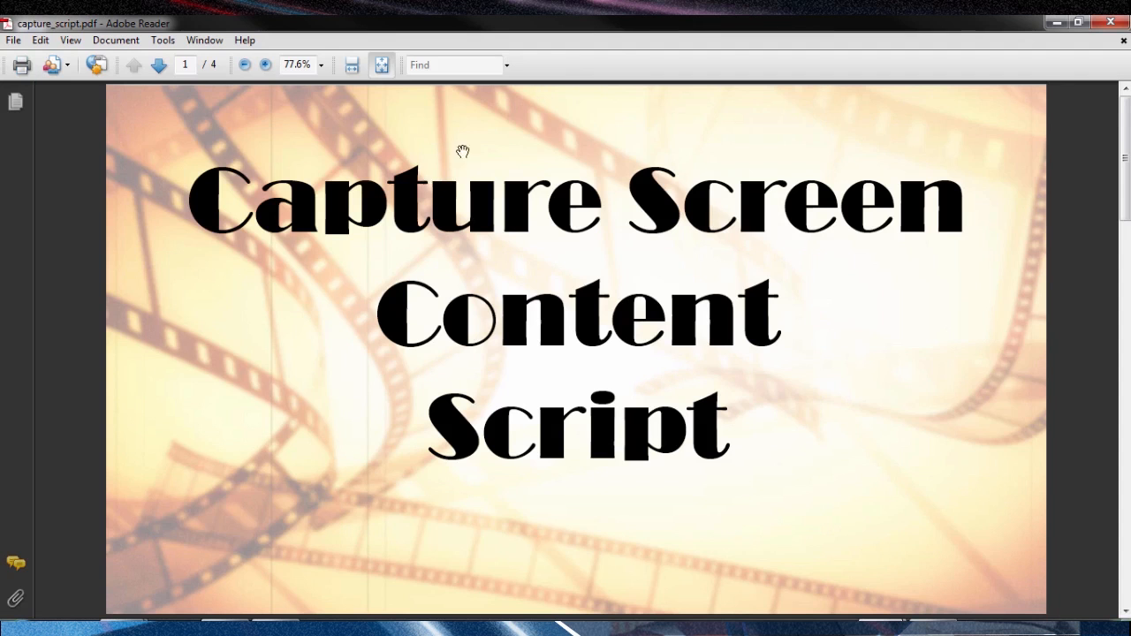
click(207, 39)
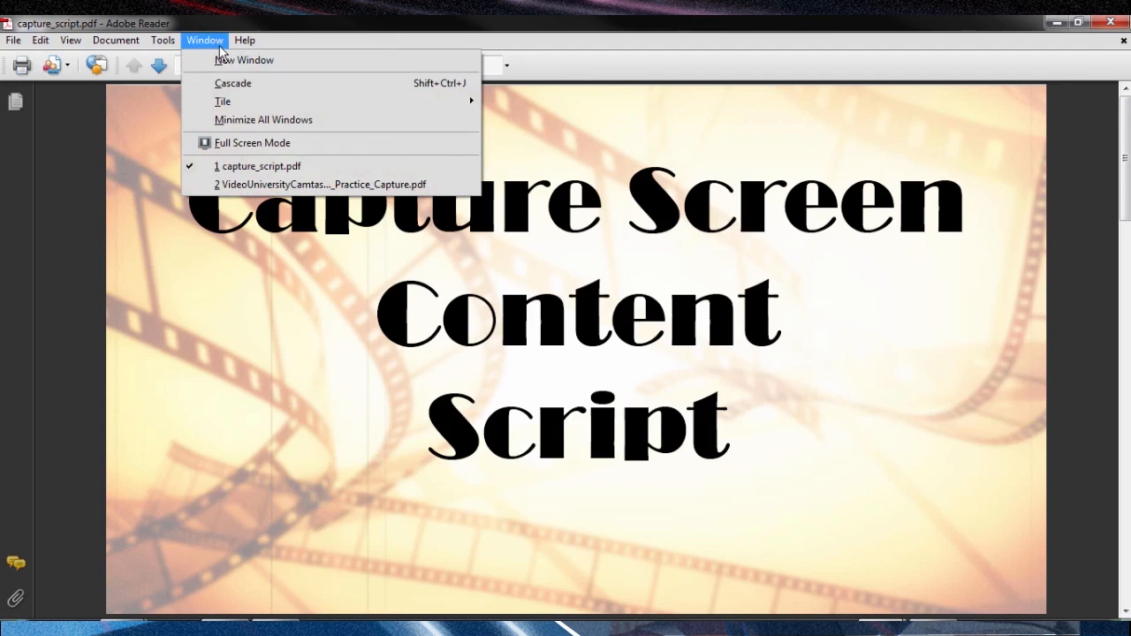
click(232, 142)
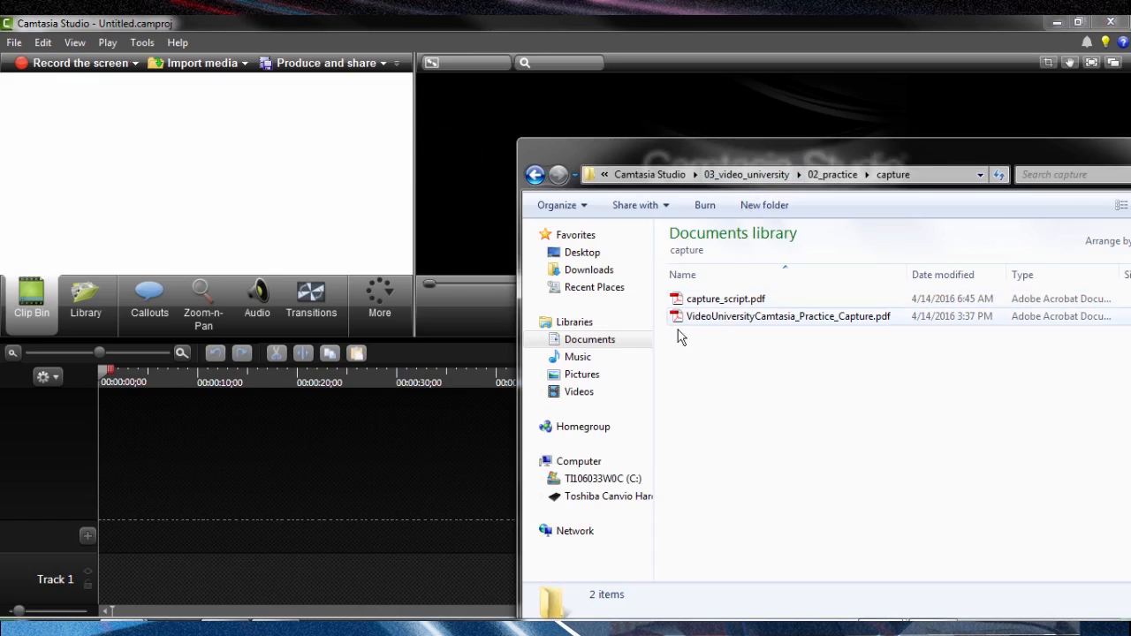
Save the new Camtasia project as capture in the 02_practice capture folder.
click(12, 47)
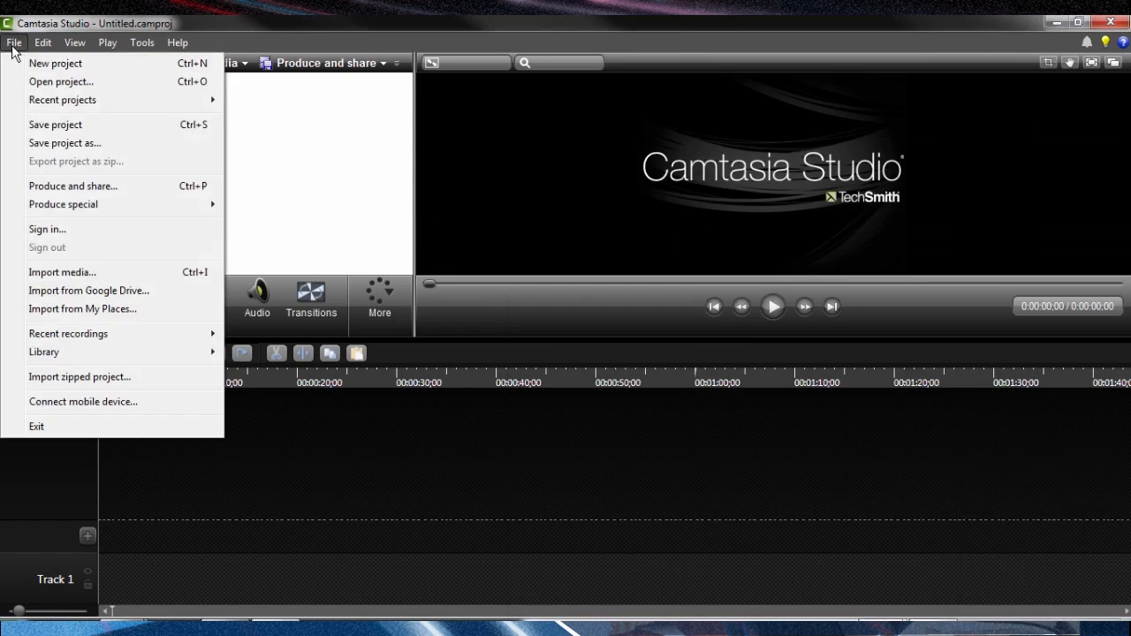
click(53, 149)
double_click(209, 212)
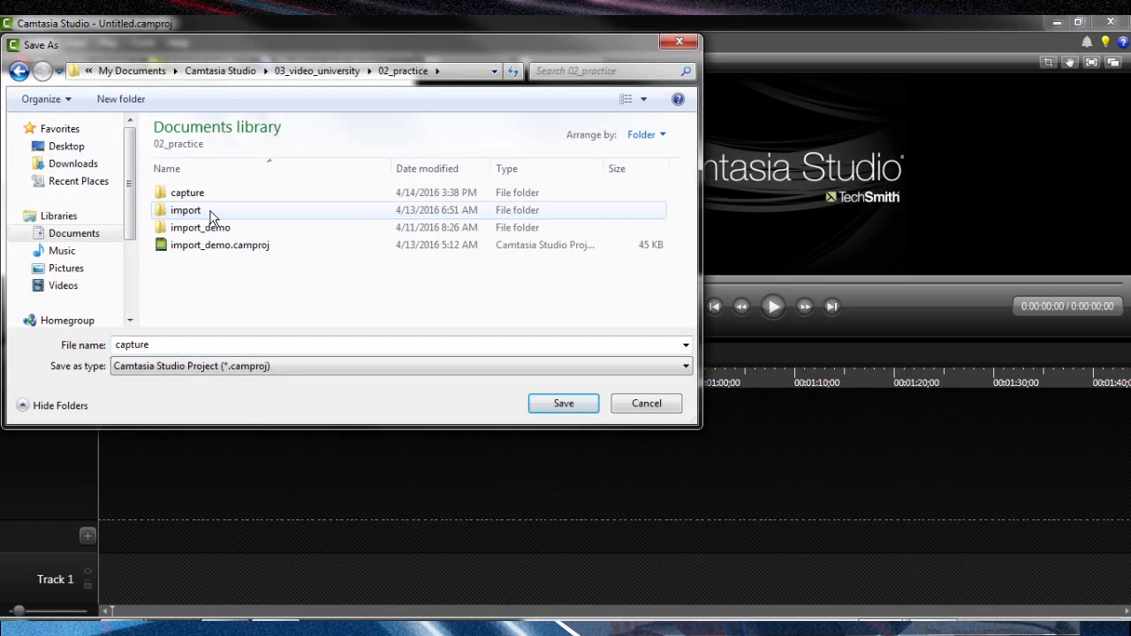
double_click(196, 195)
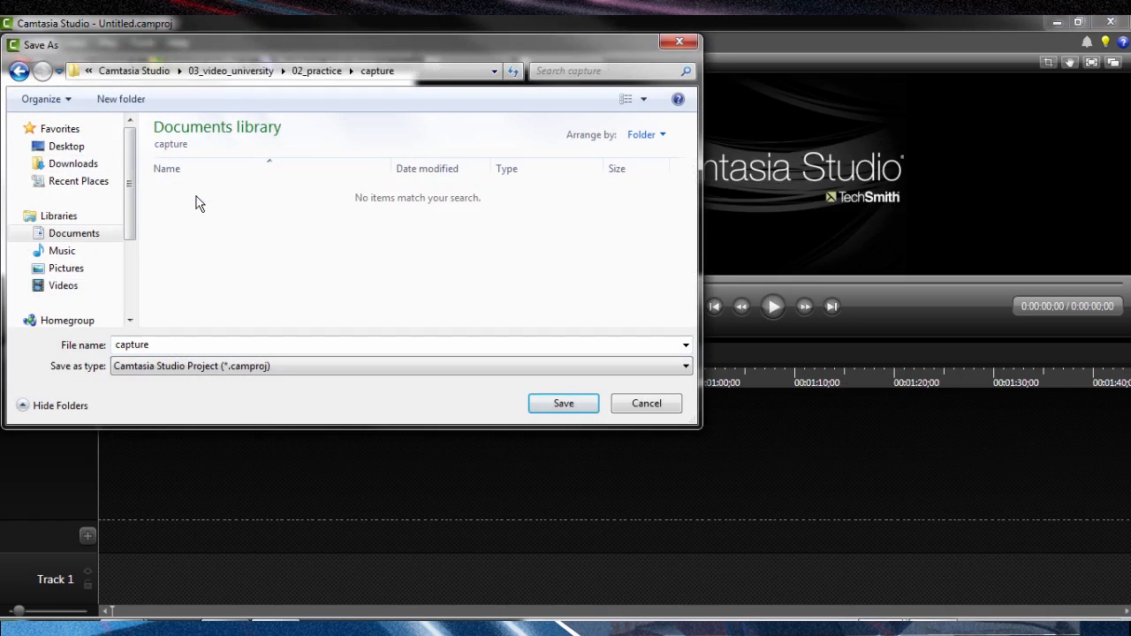
click(547, 403)
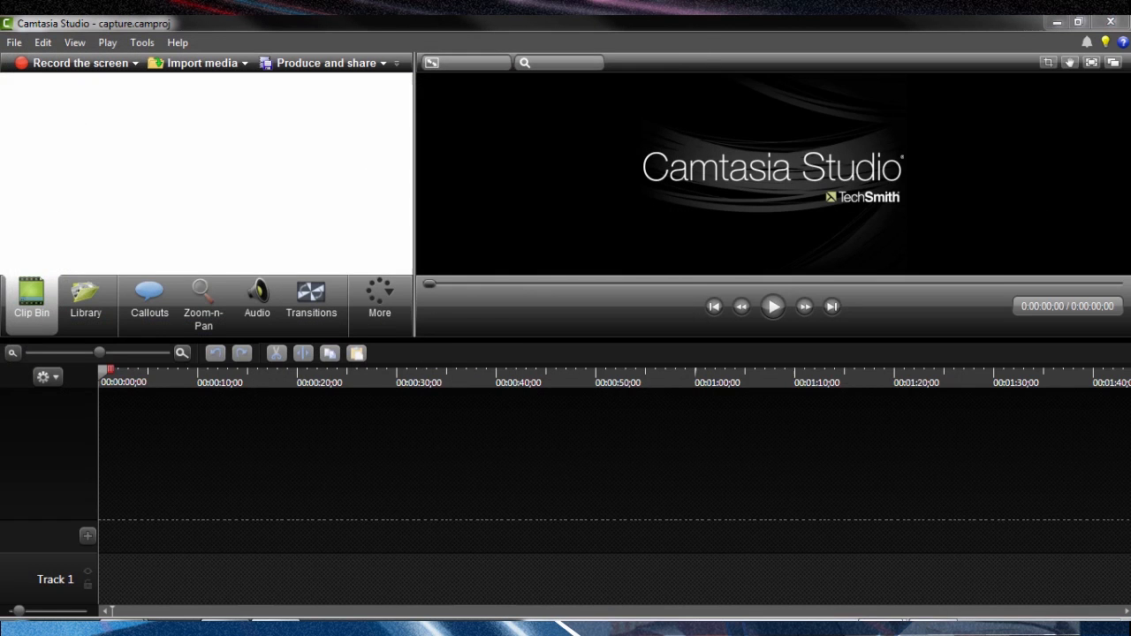
Check the capture folder's contents for the saved project file and move the folder window out of view.
key(alt+Tab)
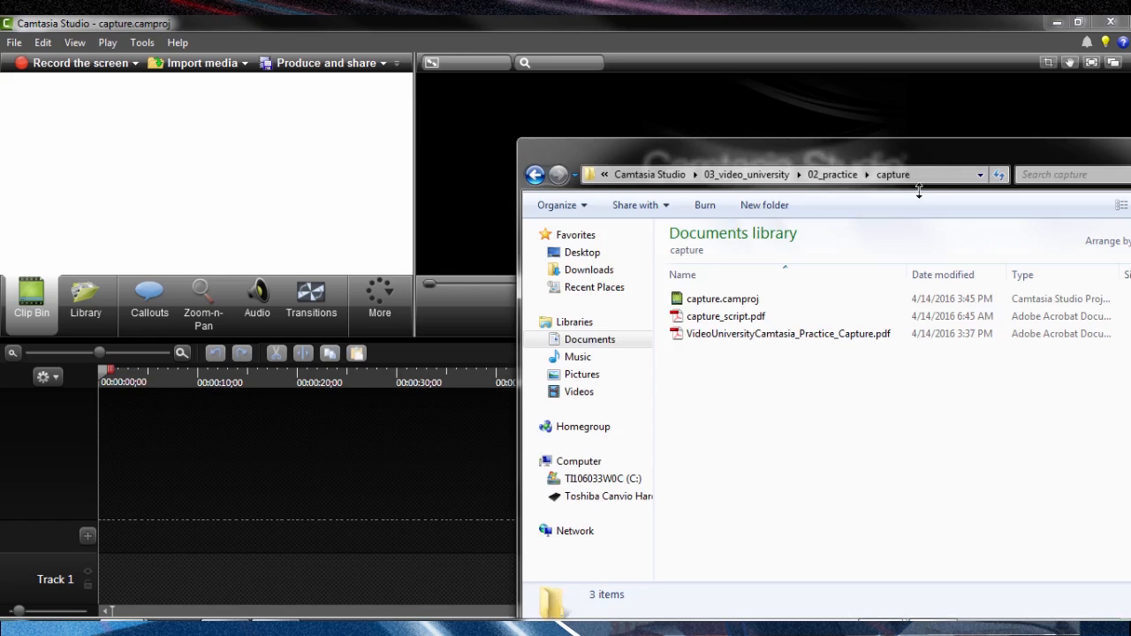
drag(896, 156, 798, 153)
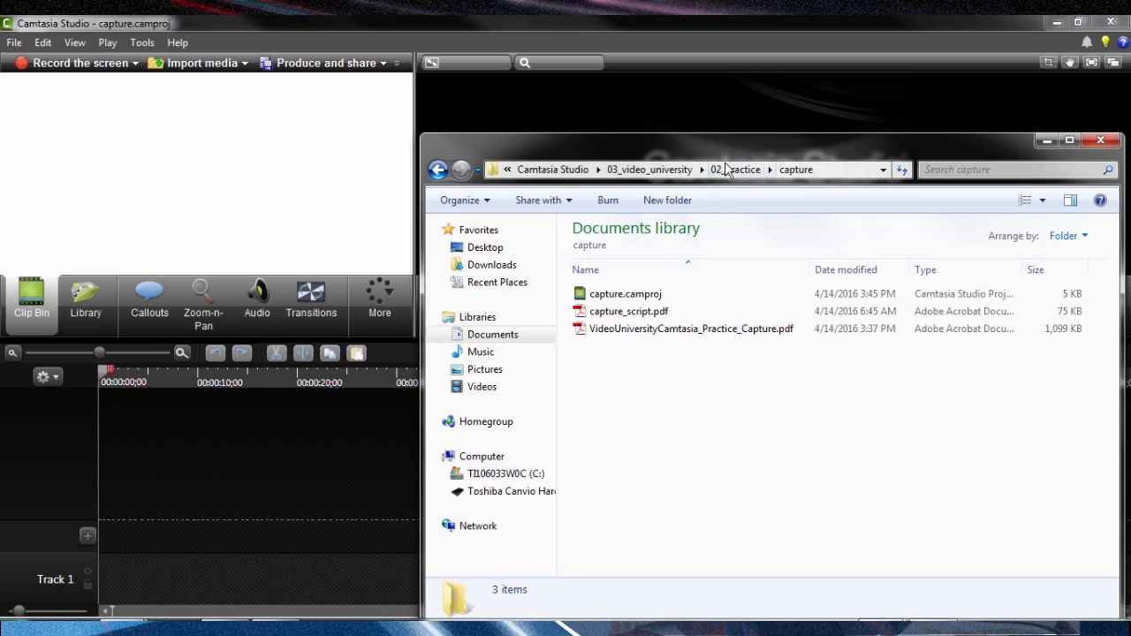
drag(729, 159, 1130, 291)
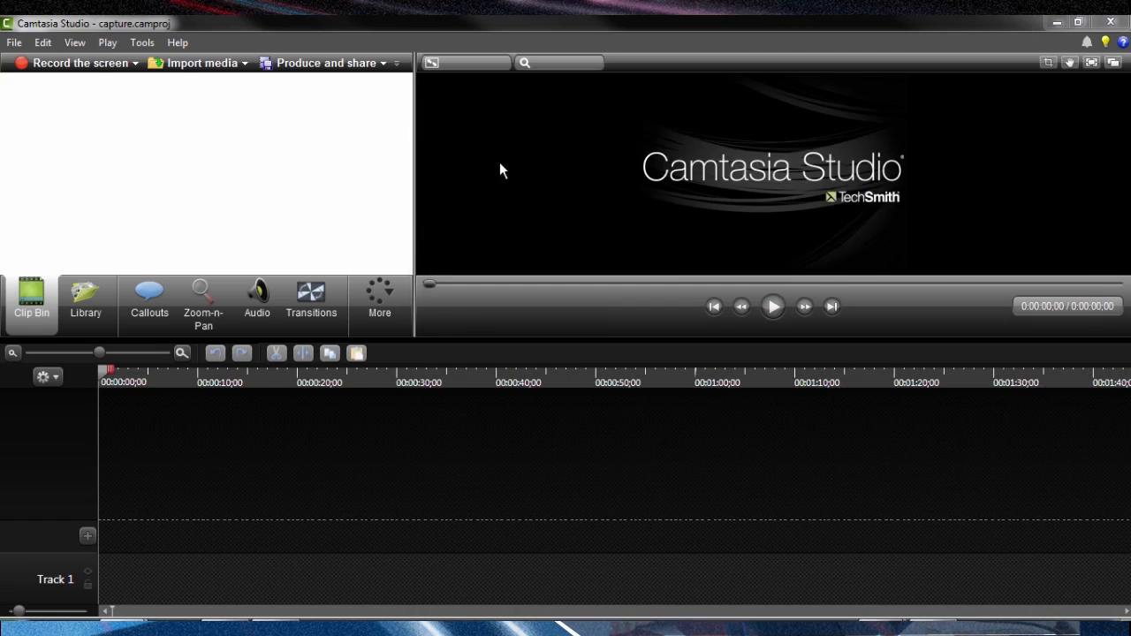
Start a screen recording of the script and pause it on the Record slide.
click(38, 62)
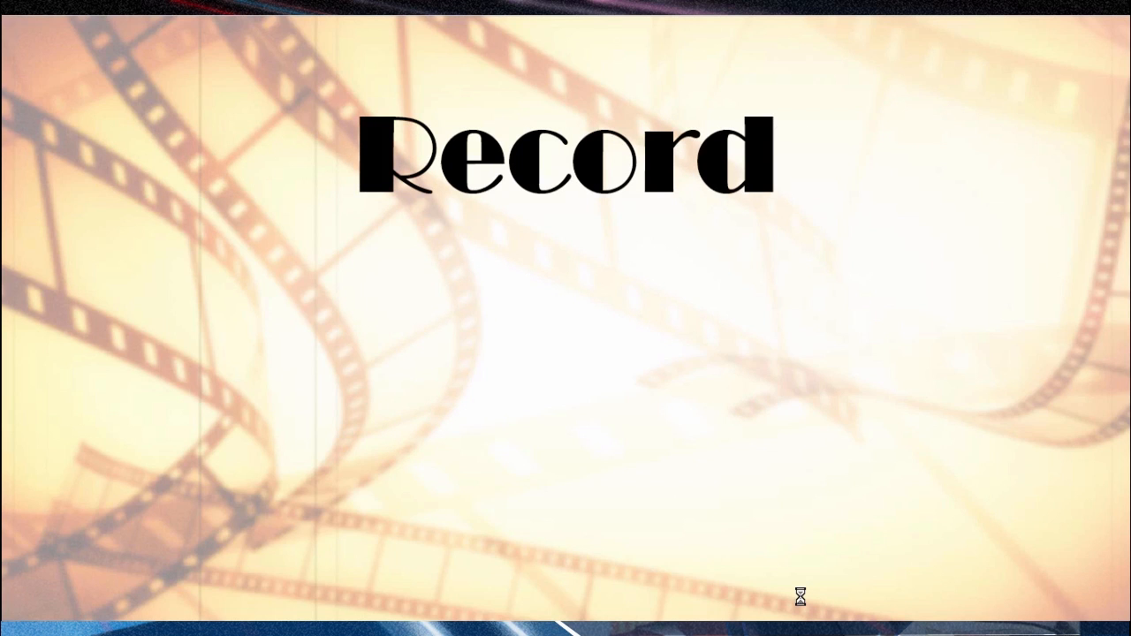
drag(1130, 280, 722, 283)
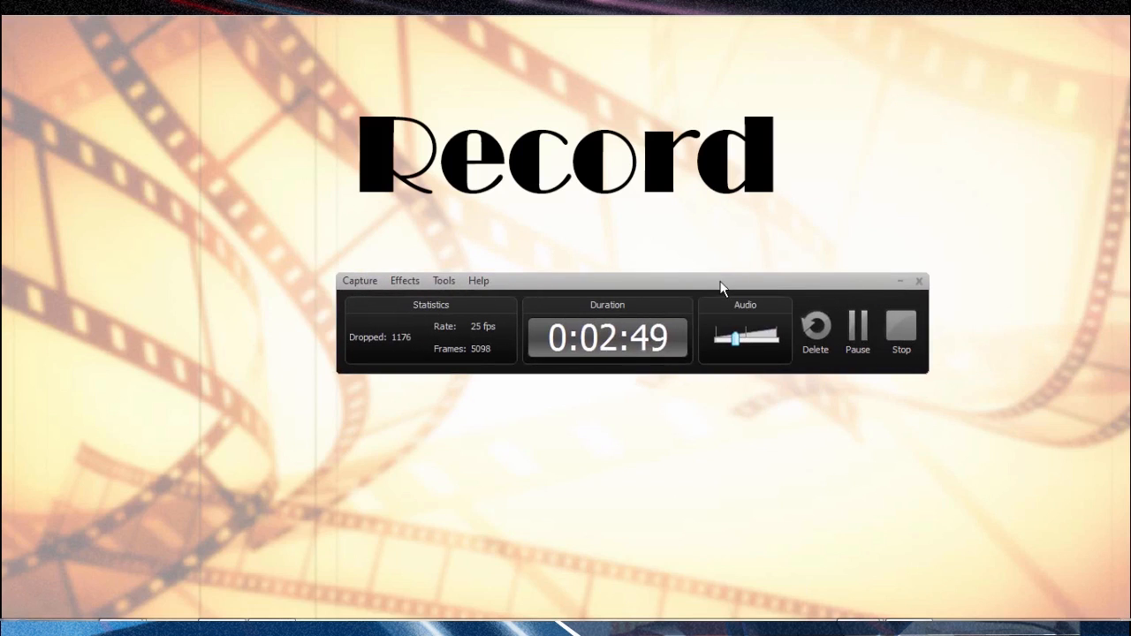
click(857, 328)
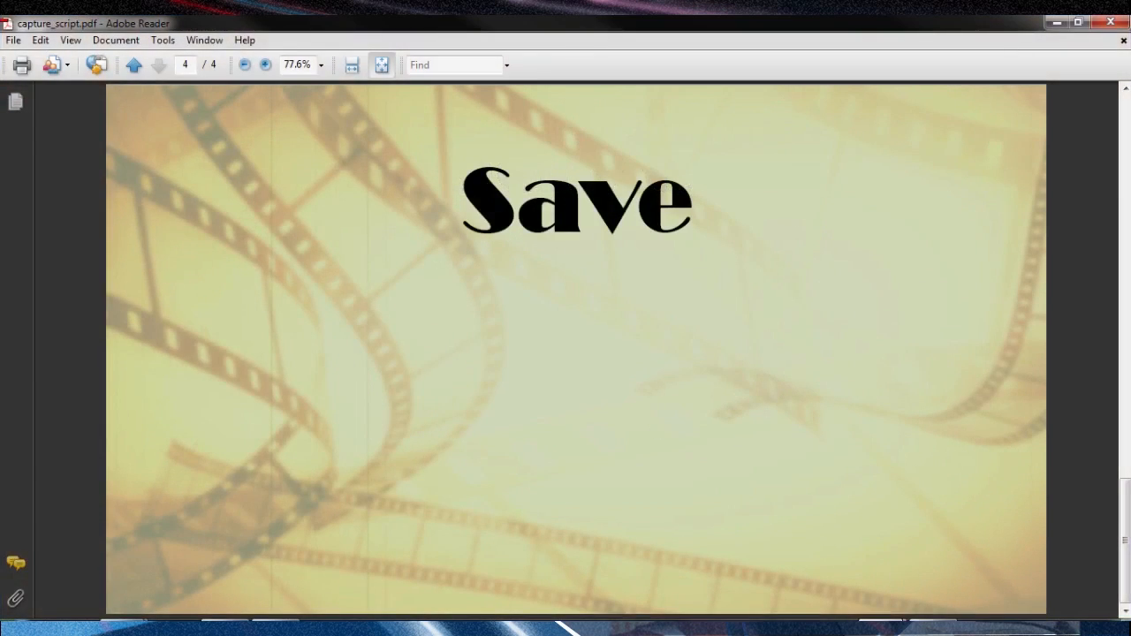
Bring back the recorder on the Save slide and stop the recording.
click(933, 629)
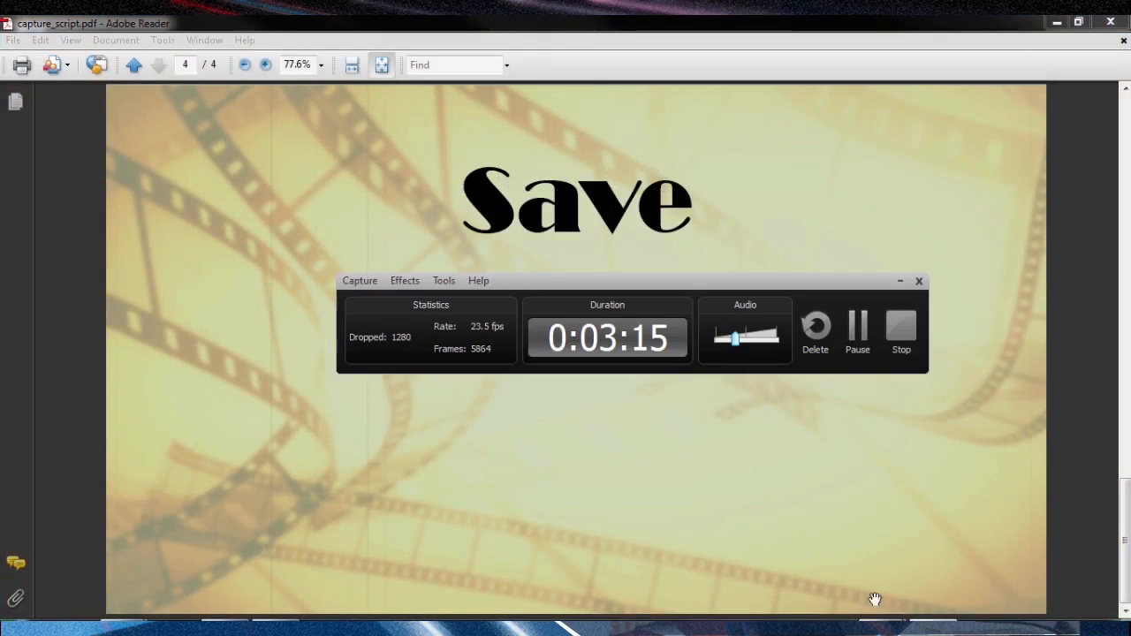
click(910, 340)
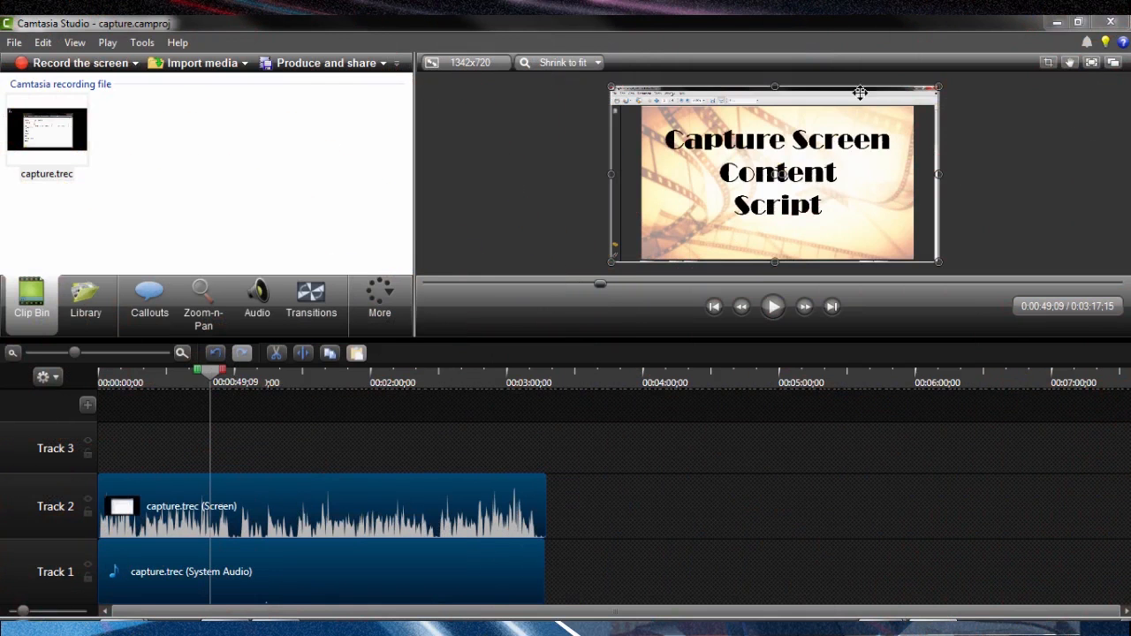
Delete the capture.trec system audio clip from the timeline and move the screen clip down to Track 1.
drag(199, 377, 440, 385)
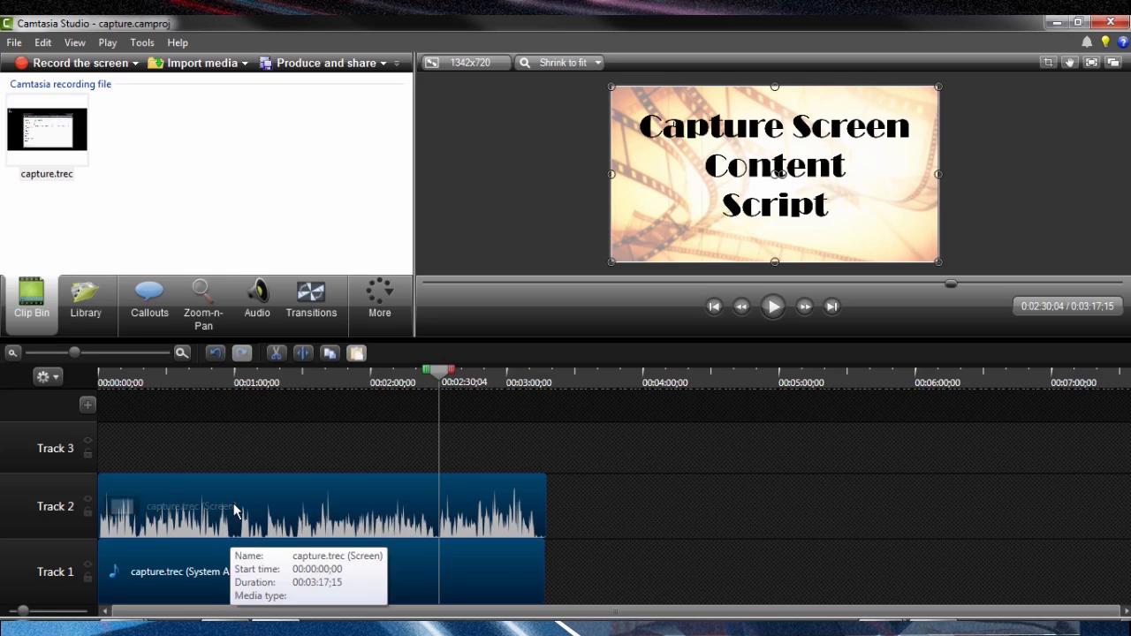
click(196, 573)
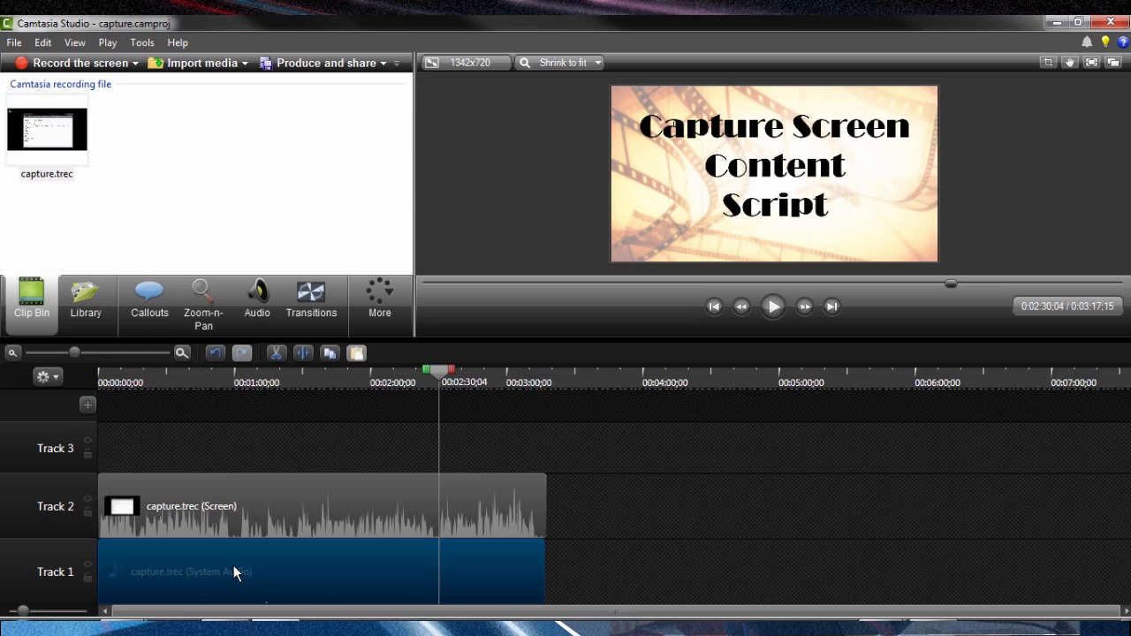
key(Delete)
drag(271, 521, 260, 565)
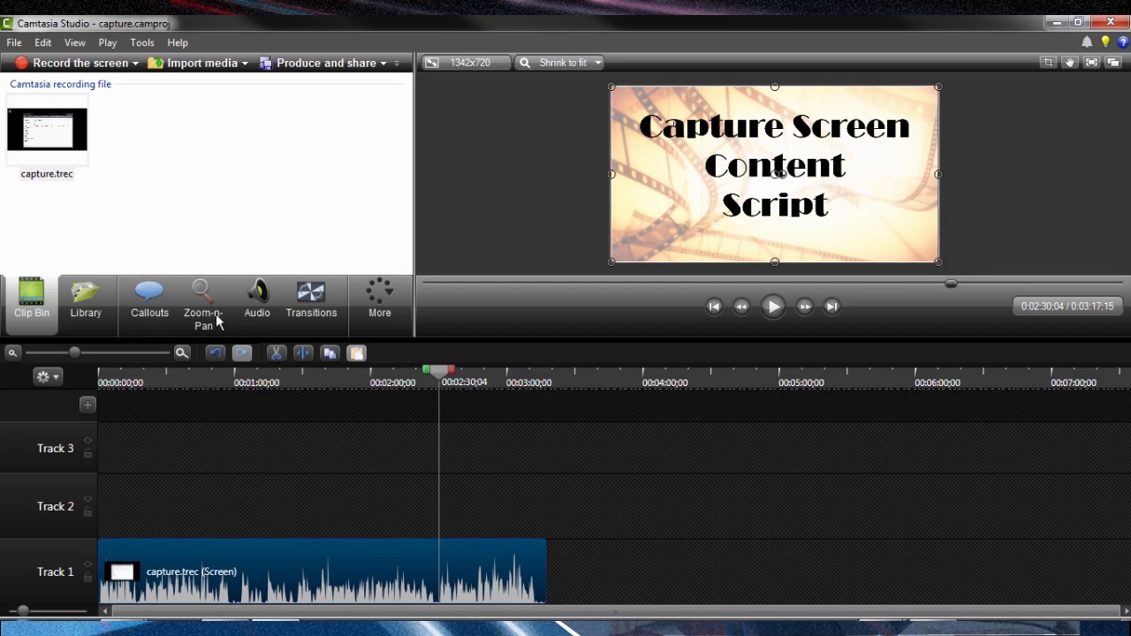
Preview the clip around 0:02:10 and review the project and recording files in the capture folder.
click(354, 374)
drag(364, 375, 398, 376)
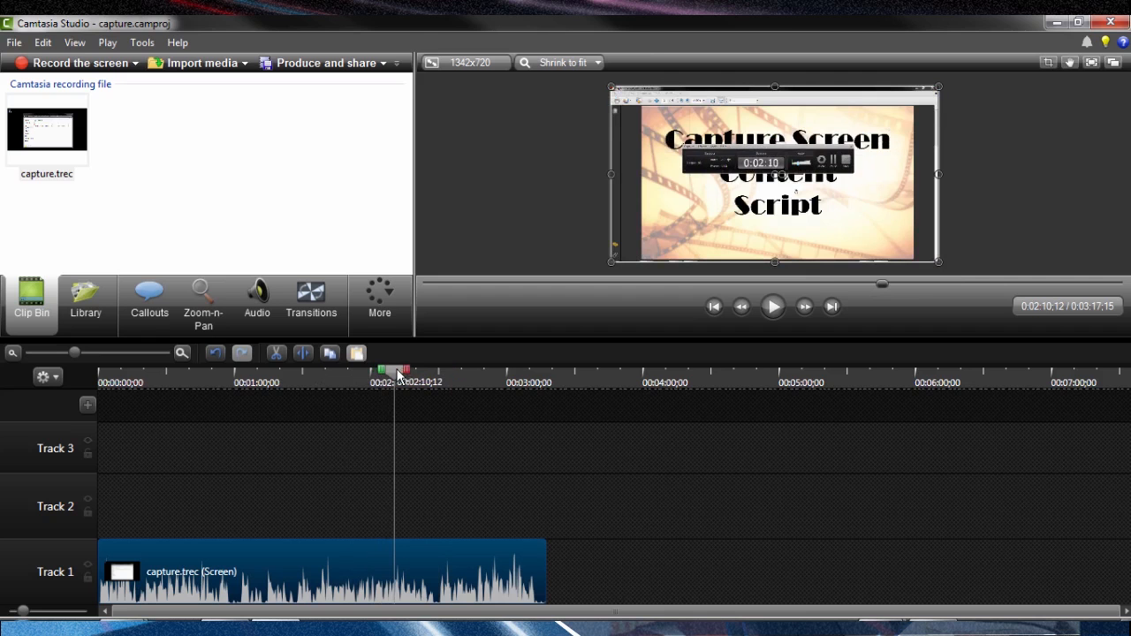
drag(1130, 397, 617, 293)
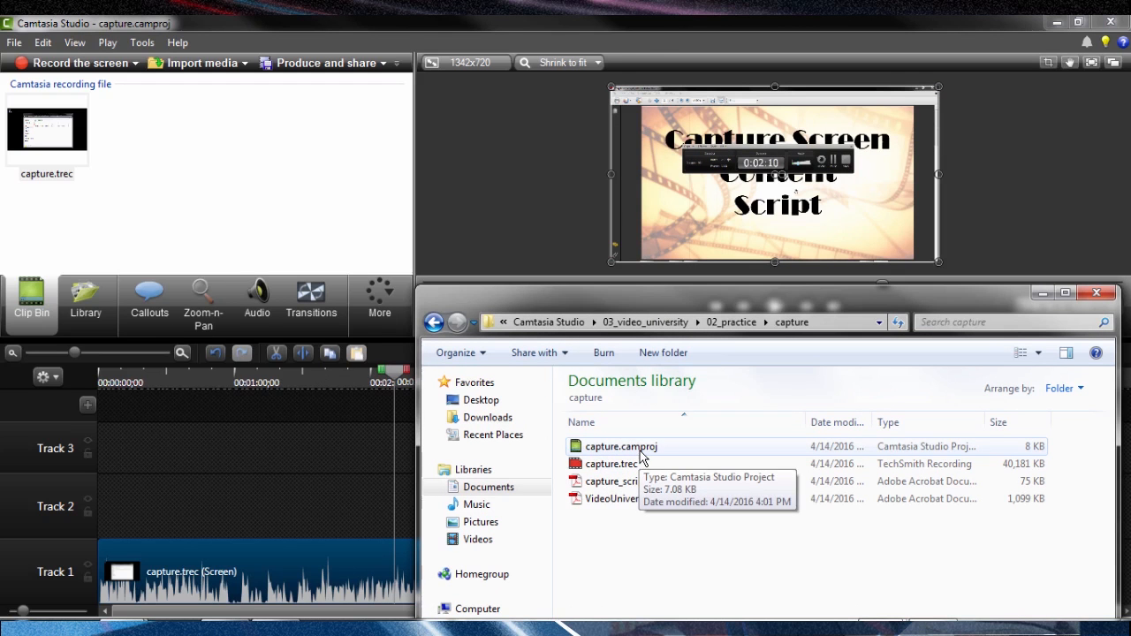
mouse_move(599, 476)
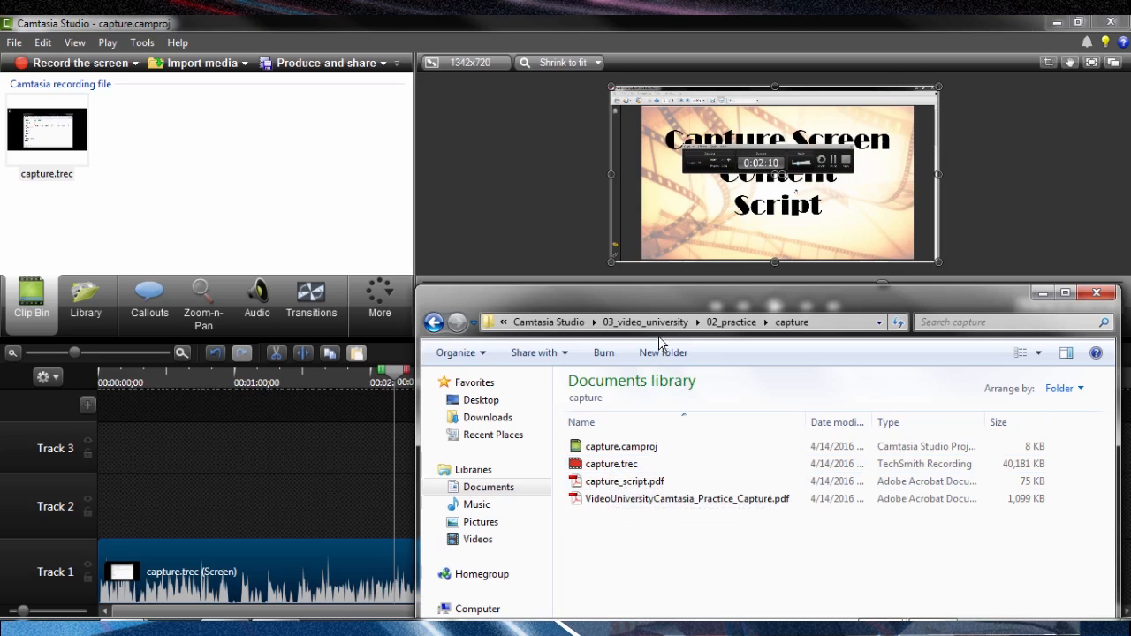
drag(695, 298, 1130, 284)
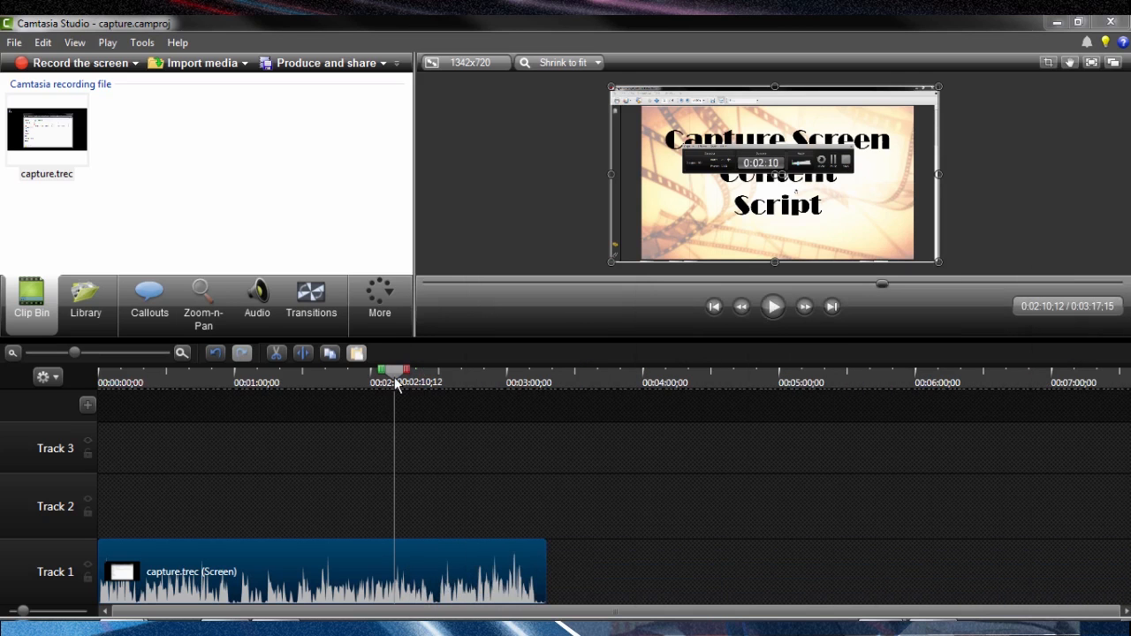
Trim the beginning of the capture.trec clip up to 0:02:31;29, at the full-screen title slide.
drag(396, 380, 446, 378)
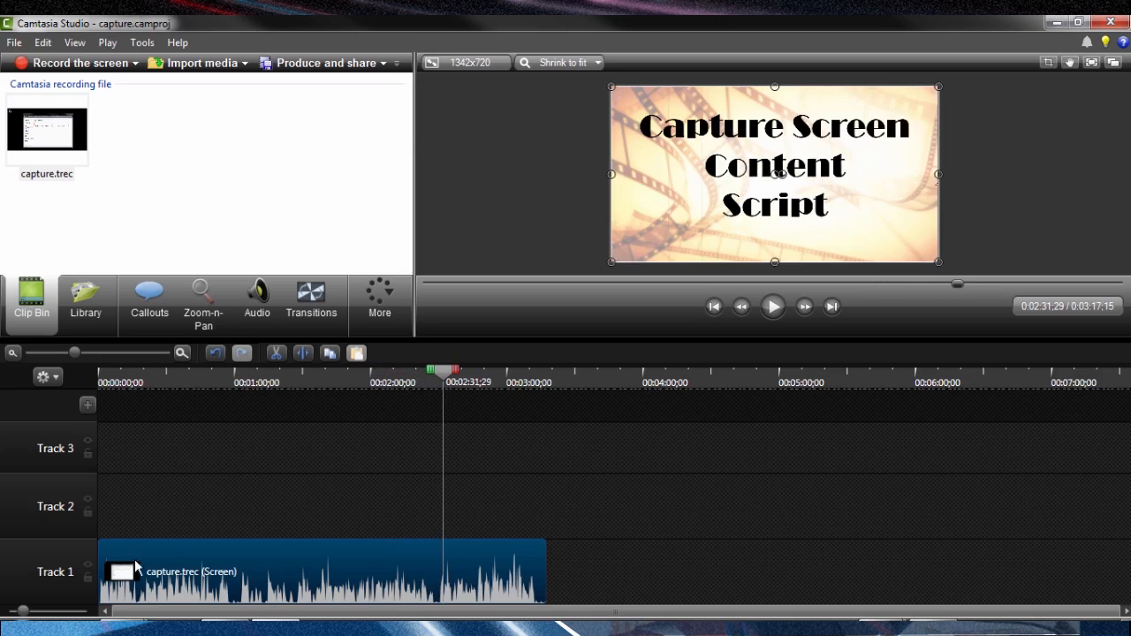
drag(168, 554, 446, 564)
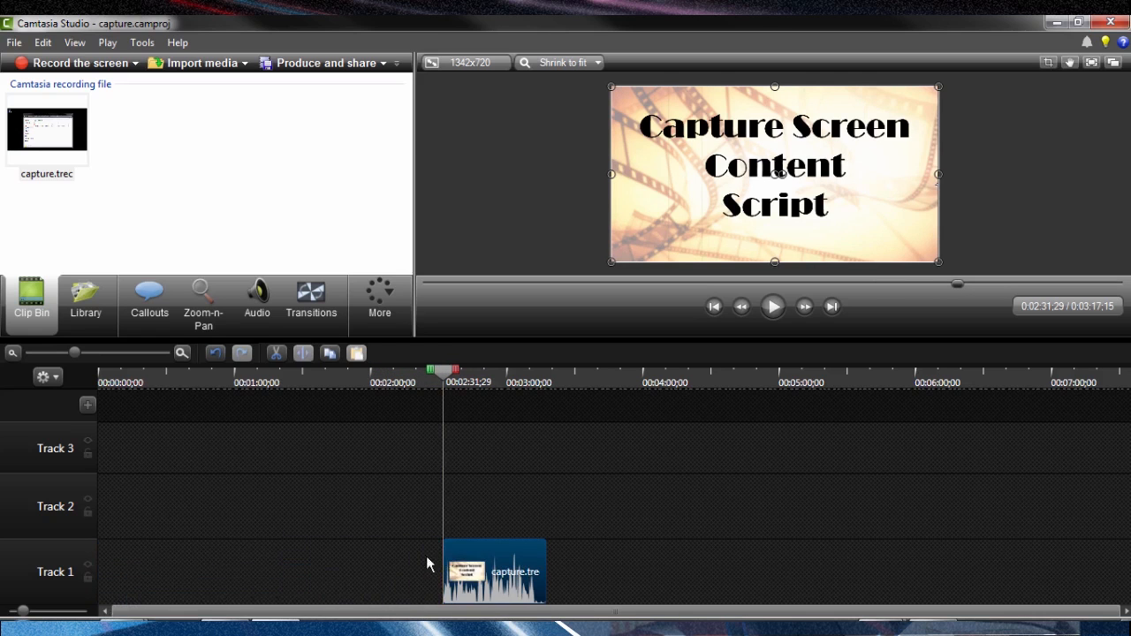
Increase the height of Track 1 and enlarge the preview area above the timeline.
drag(63, 539, 76, 467)
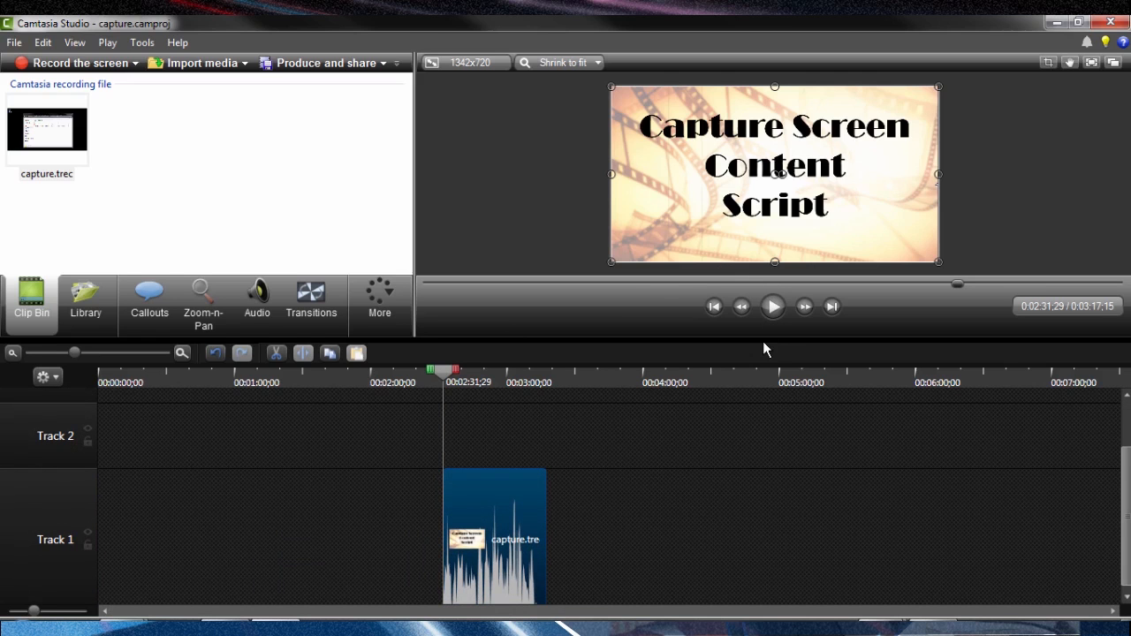
drag(766, 341, 764, 371)
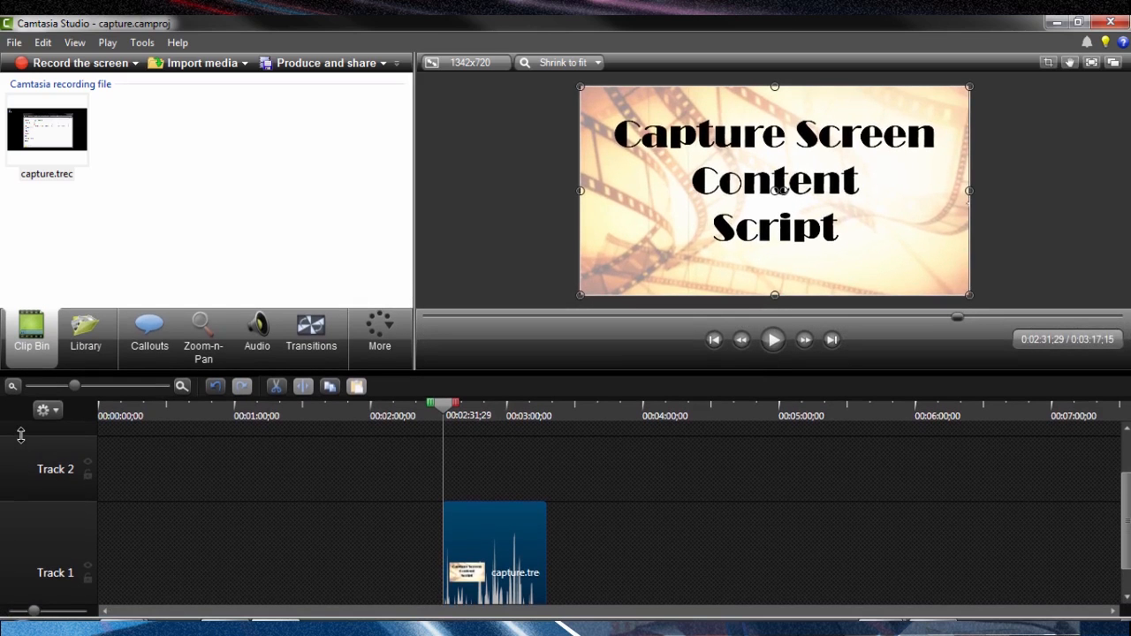
drag(21, 434, 17, 480)
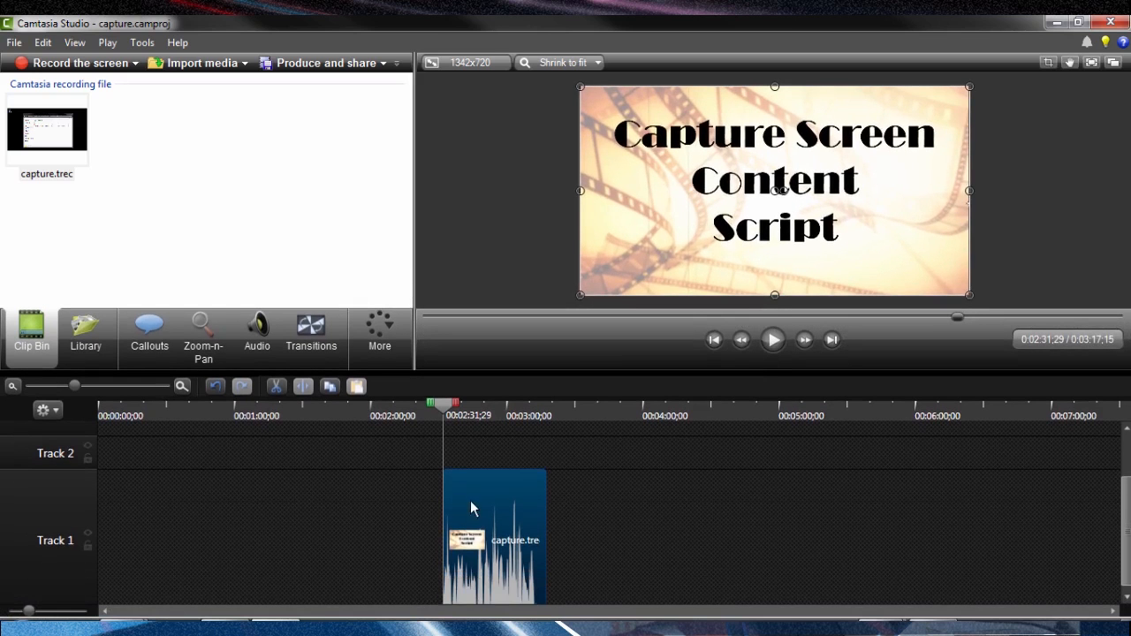
Move the trimmed clip to the start of the timeline and trim its end back to 0:00:32;04.
drag(472, 483, 69, 483)
drag(446, 407, 175, 404)
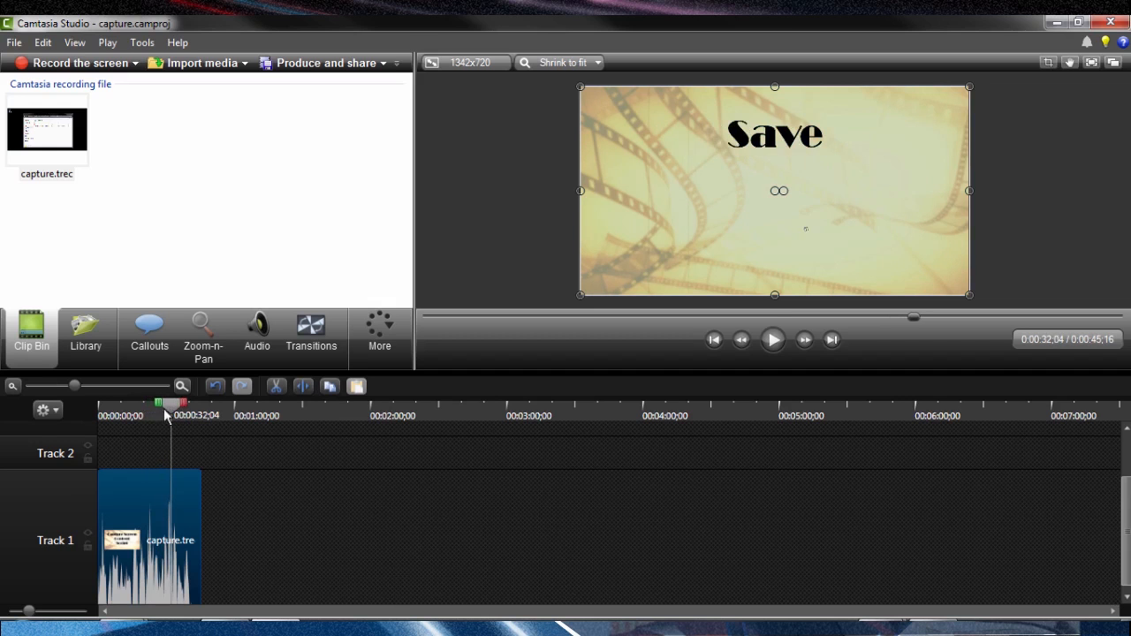
drag(199, 518, 174, 515)
Scrub through the trimmed clip on the timeline, including its beginning, to check the remaining script slides.
drag(177, 414, 147, 412)
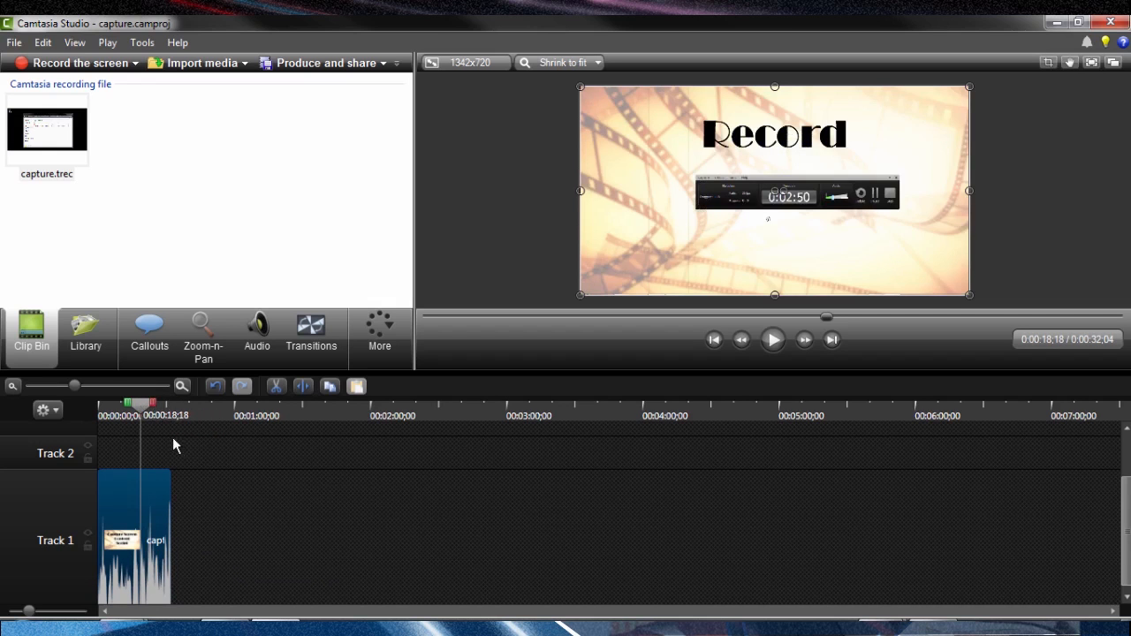
drag(146, 410, 101, 404)
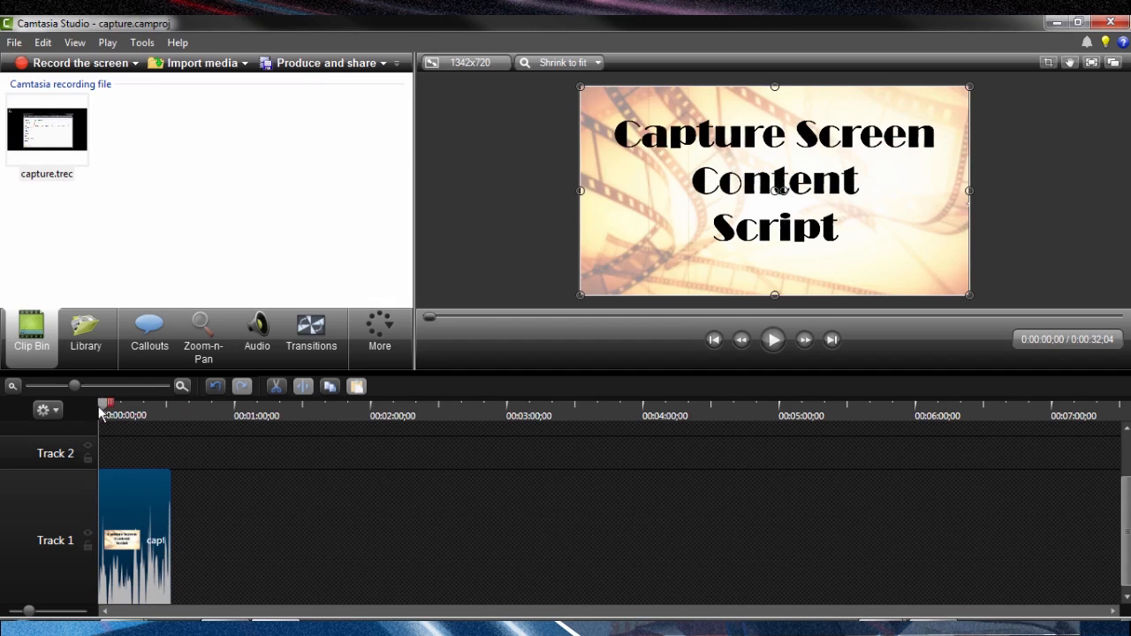
drag(107, 412, 129, 408)
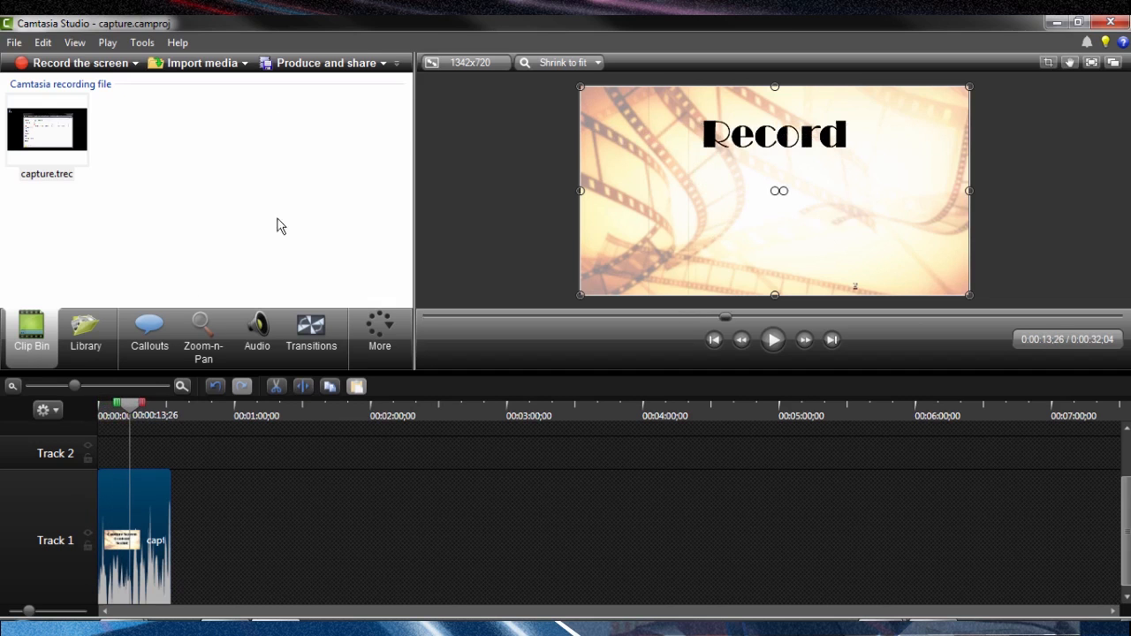
Start producing the timeline as a video with the MP4 only (up to 480p) preset.
click(382, 65)
click(353, 83)
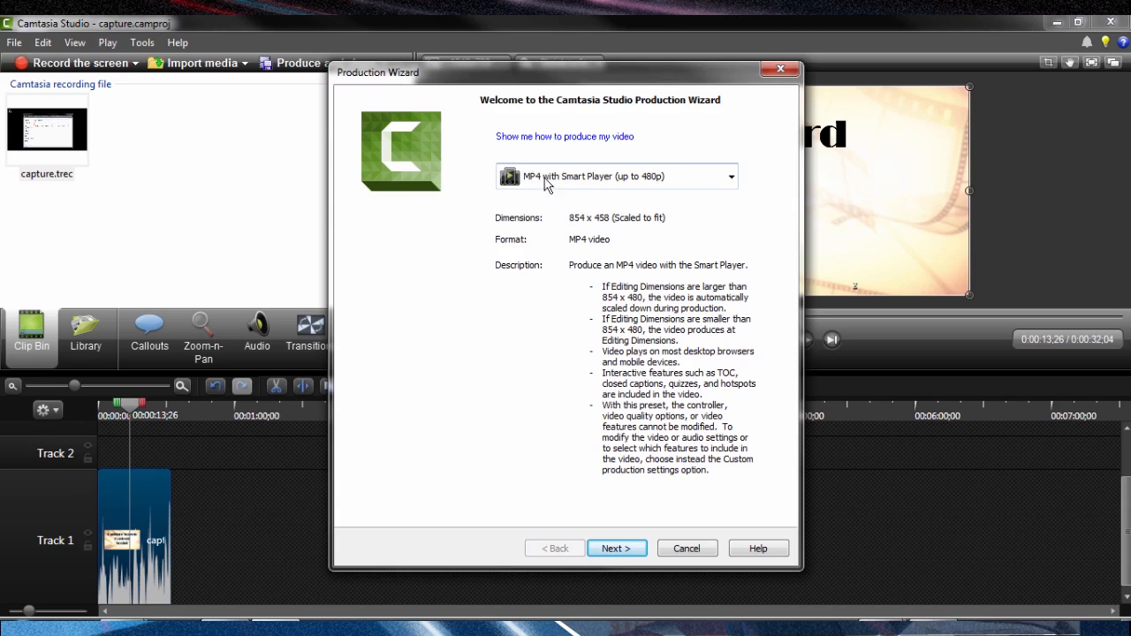
click(731, 178)
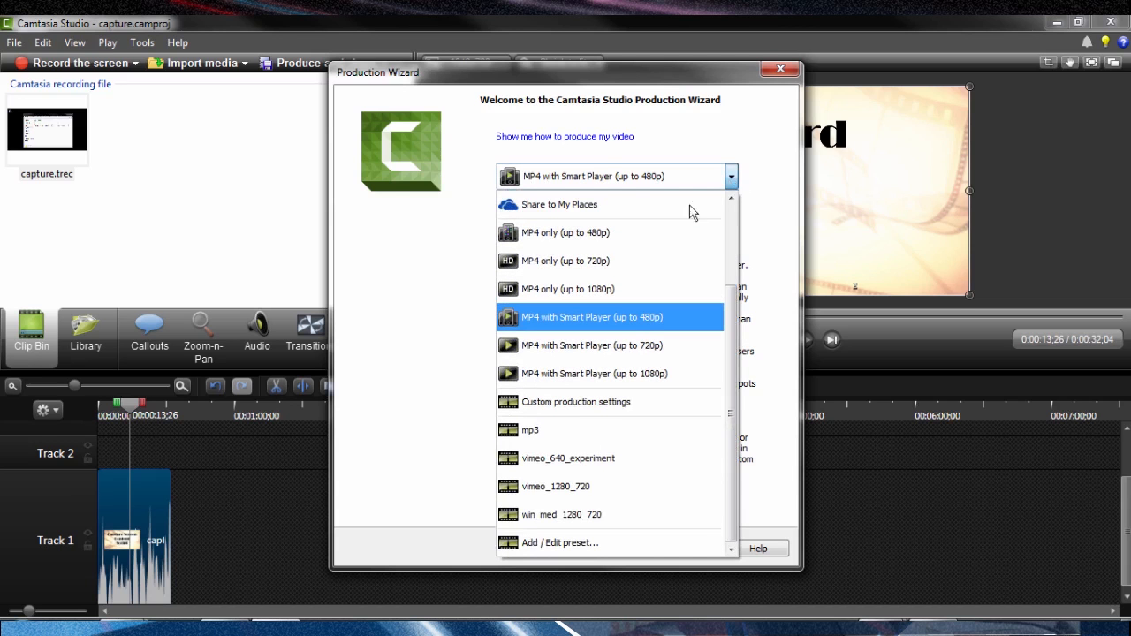
click(609, 238)
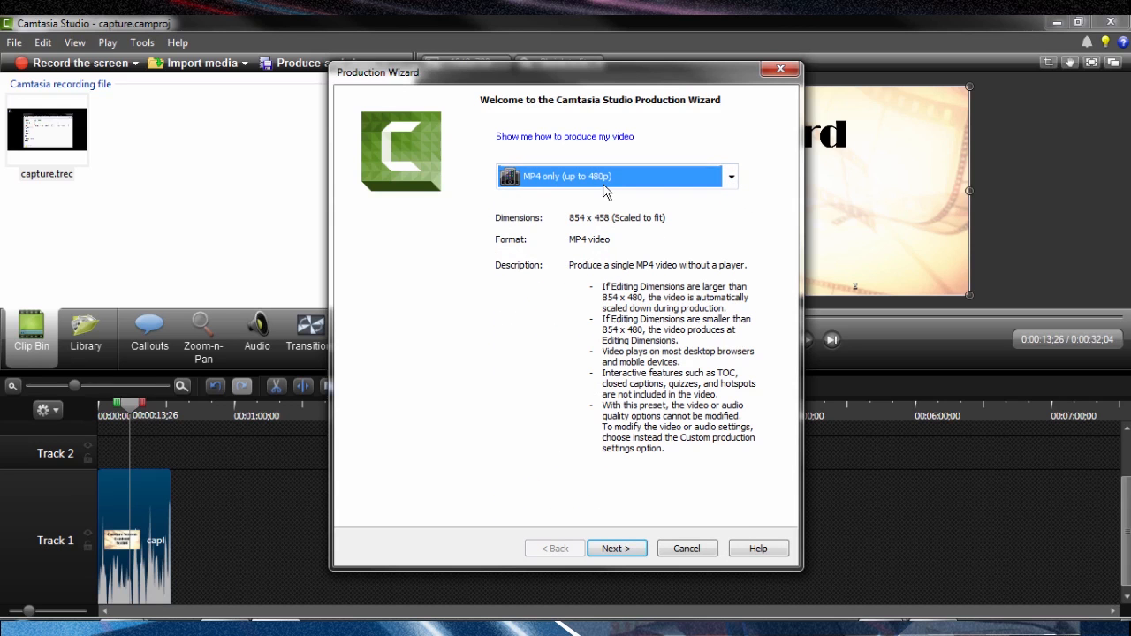
click(616, 549)
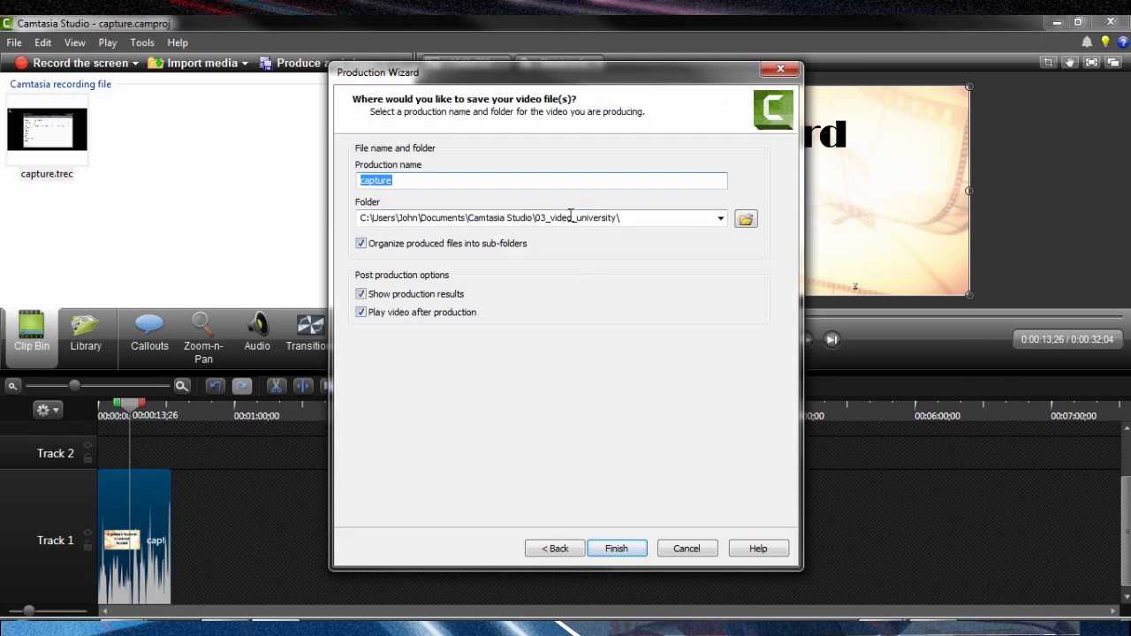
Set the output to capture.mp4 in the 02_practice\capture folder and render the video, moving the progress window off the file list.
click(746, 221)
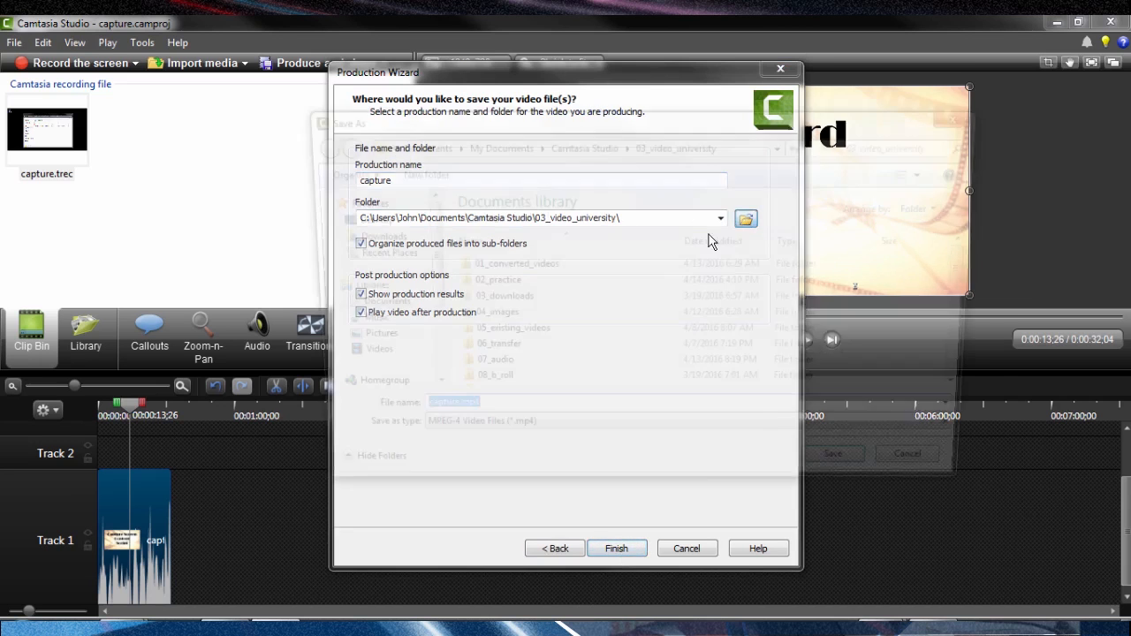
double_click(492, 285)
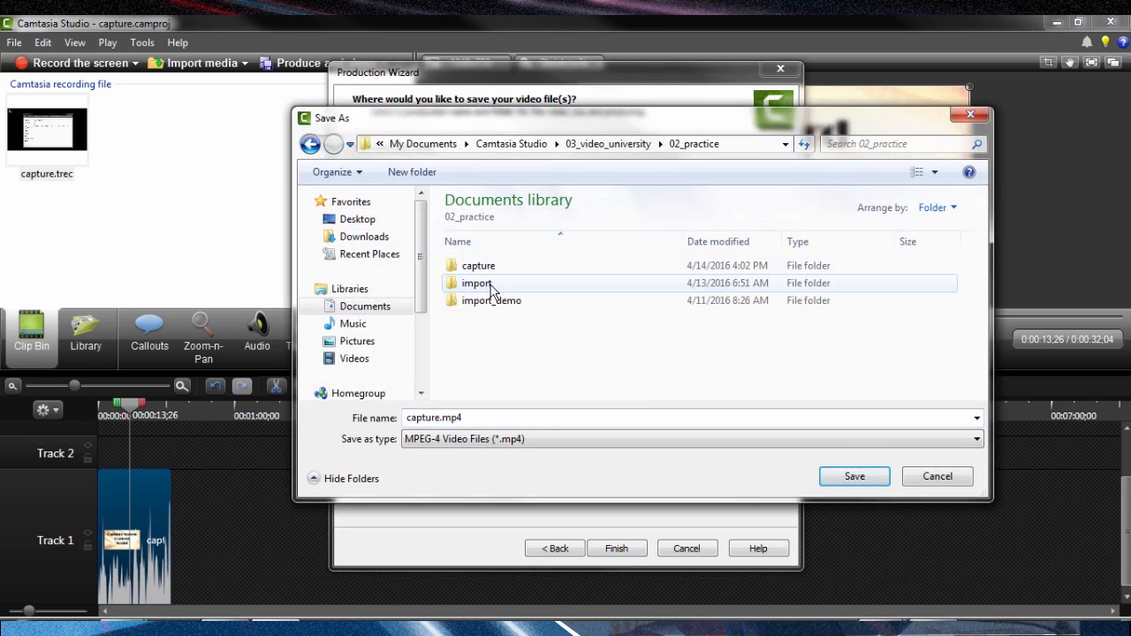
double_click(479, 267)
click(853, 476)
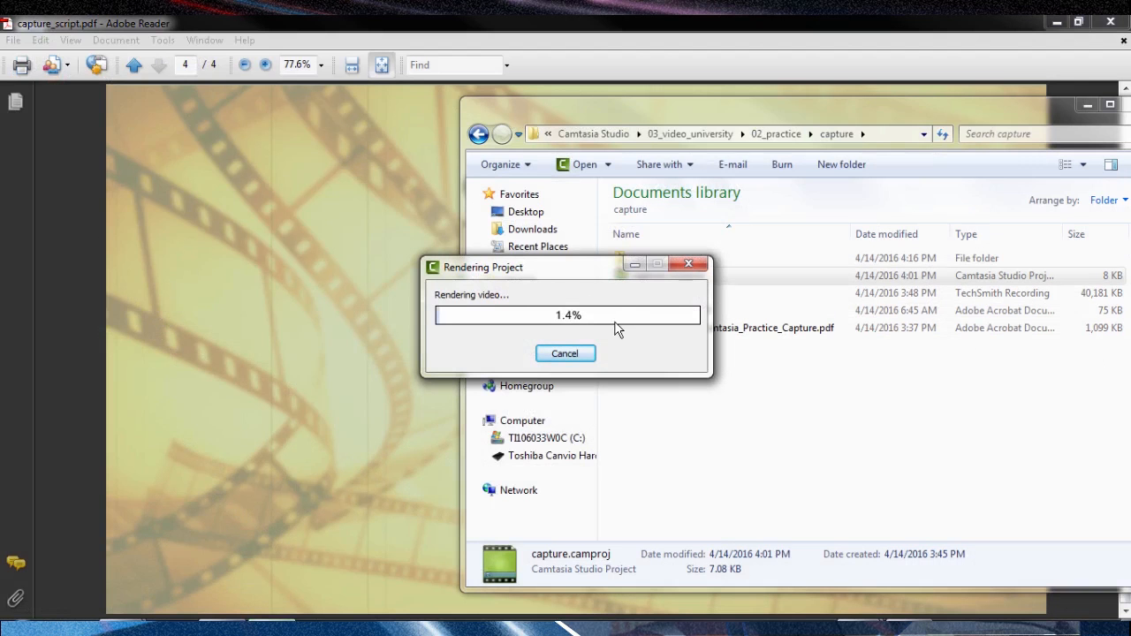
drag(576, 262, 355, 292)
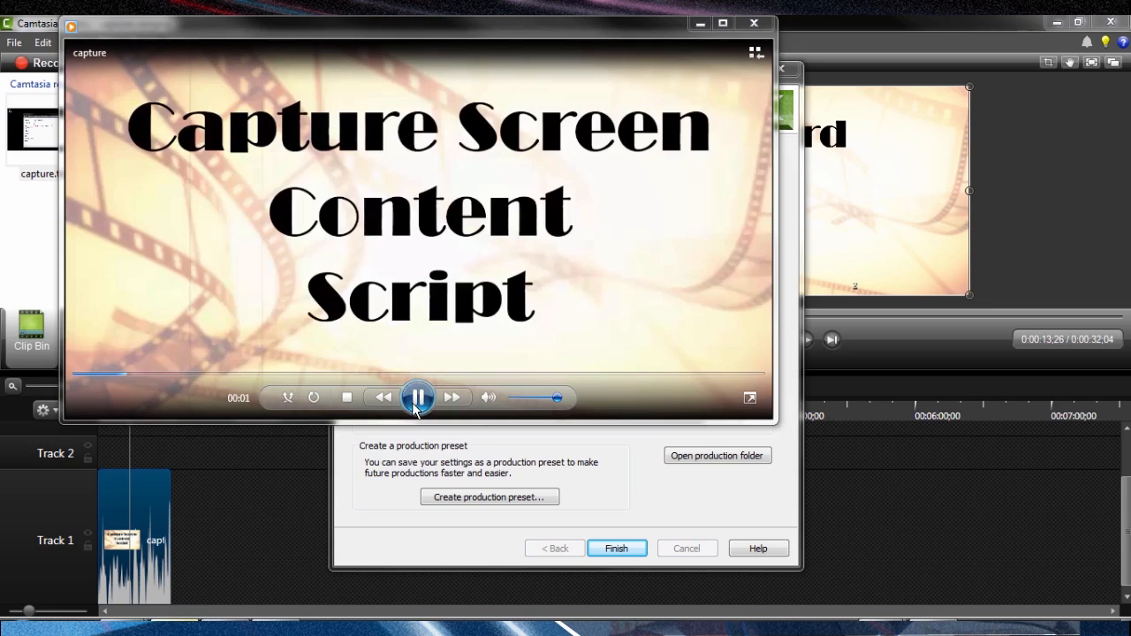
Preview the produced capture video at several points, move the player aside and finish the production wizard.
click(417, 399)
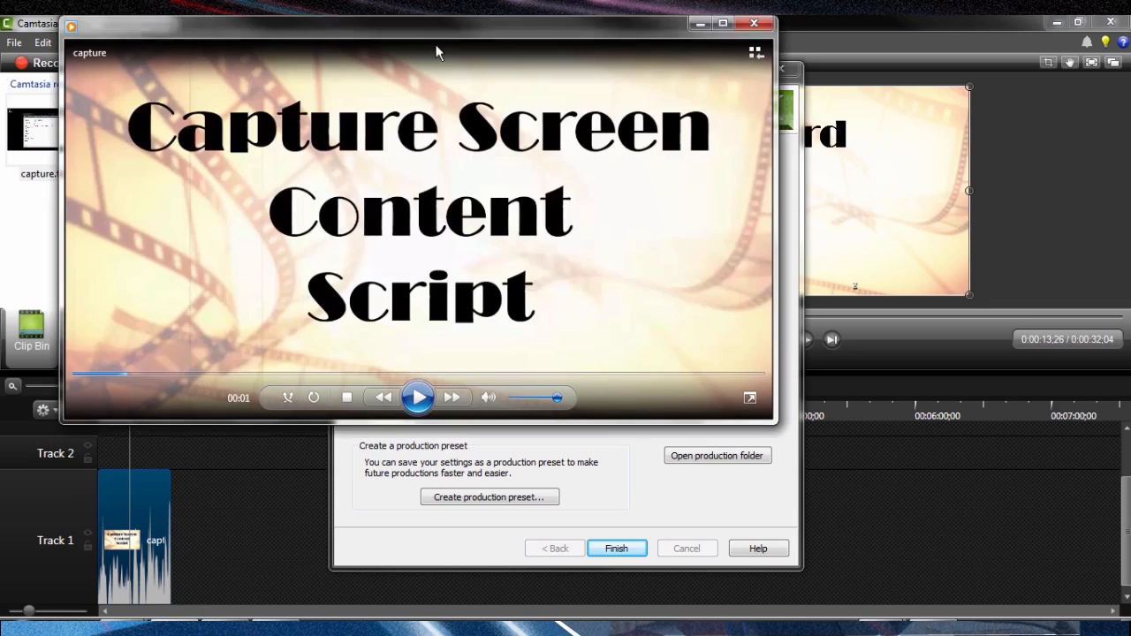
drag(435, 38, 437, 62)
drag(123, 398, 225, 399)
click(422, 426)
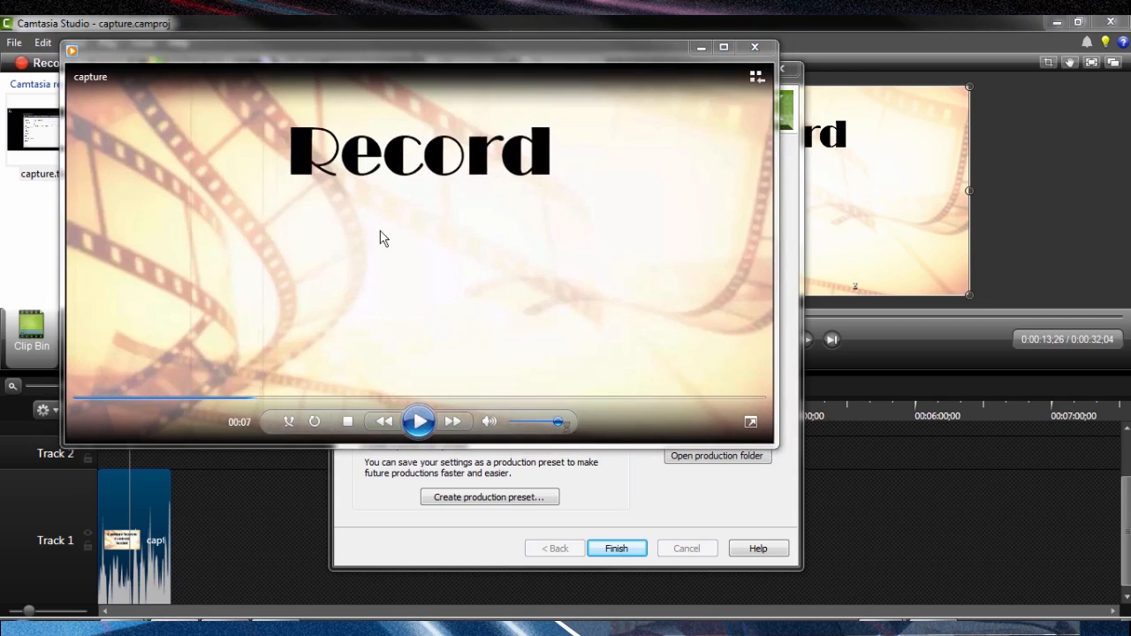
click(419, 423)
click(399, 398)
click(418, 422)
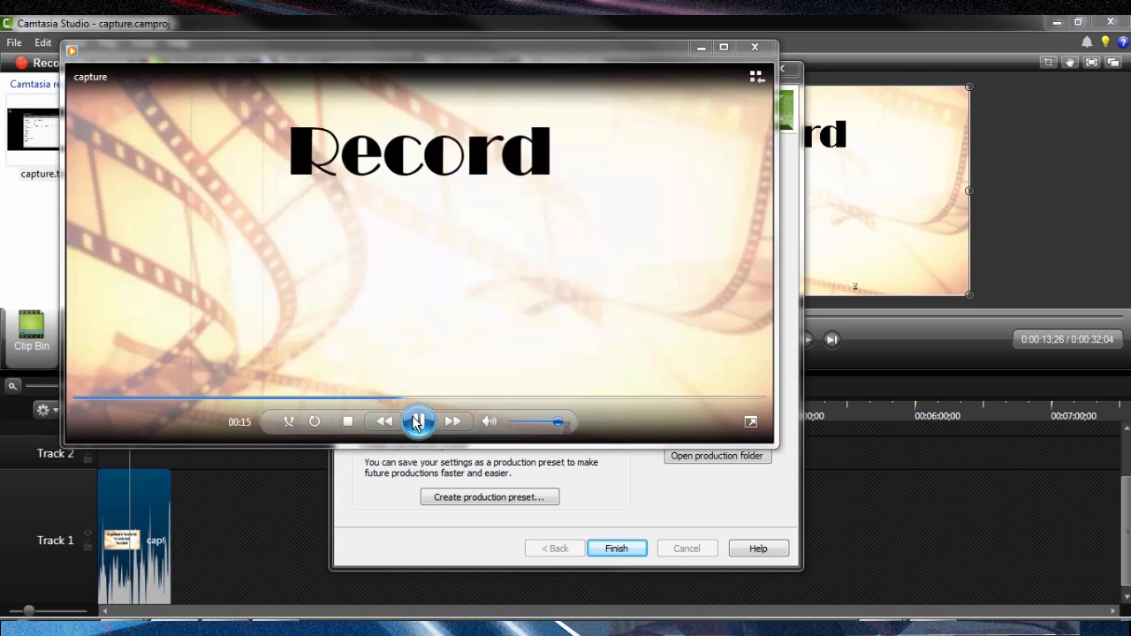
click(418, 422)
drag(654, 54, 1130, 105)
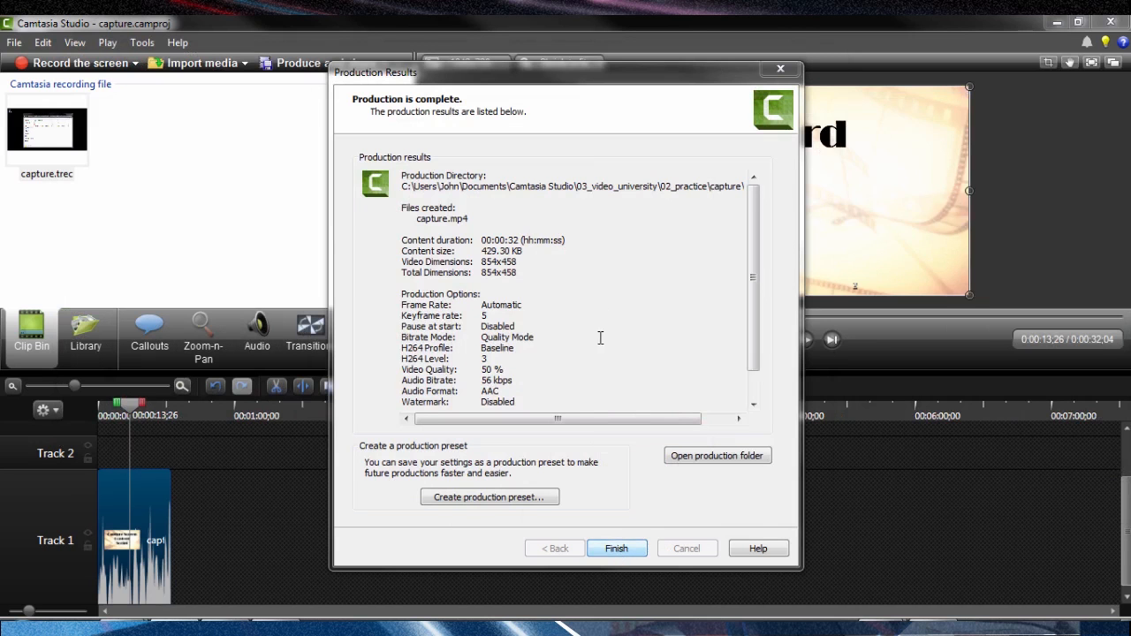
click(616, 549)
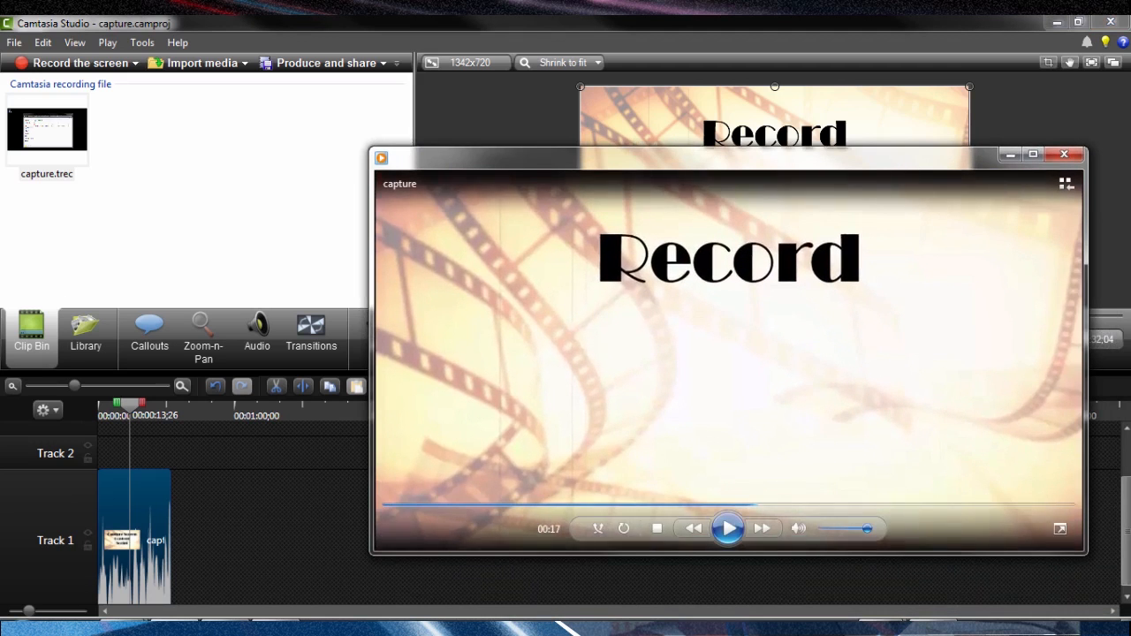
Open the produced capture subfolder inside the practice capture folder and examine the capture.mp4 file.
drag(528, 187, 514, 143)
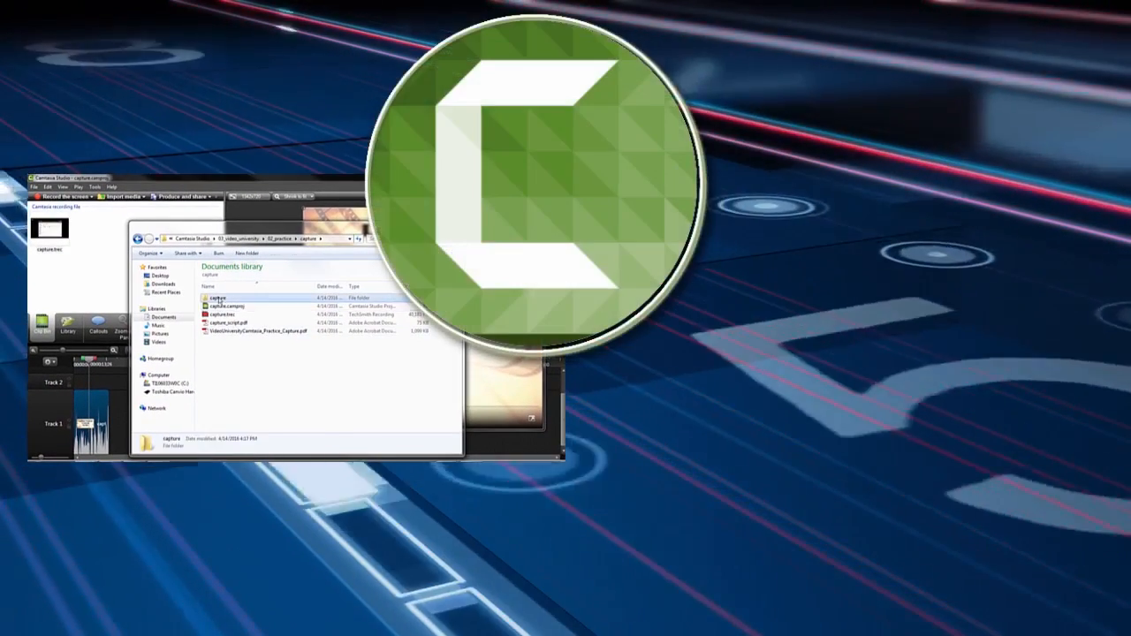
double_click(219, 298)
double_click(220, 299)
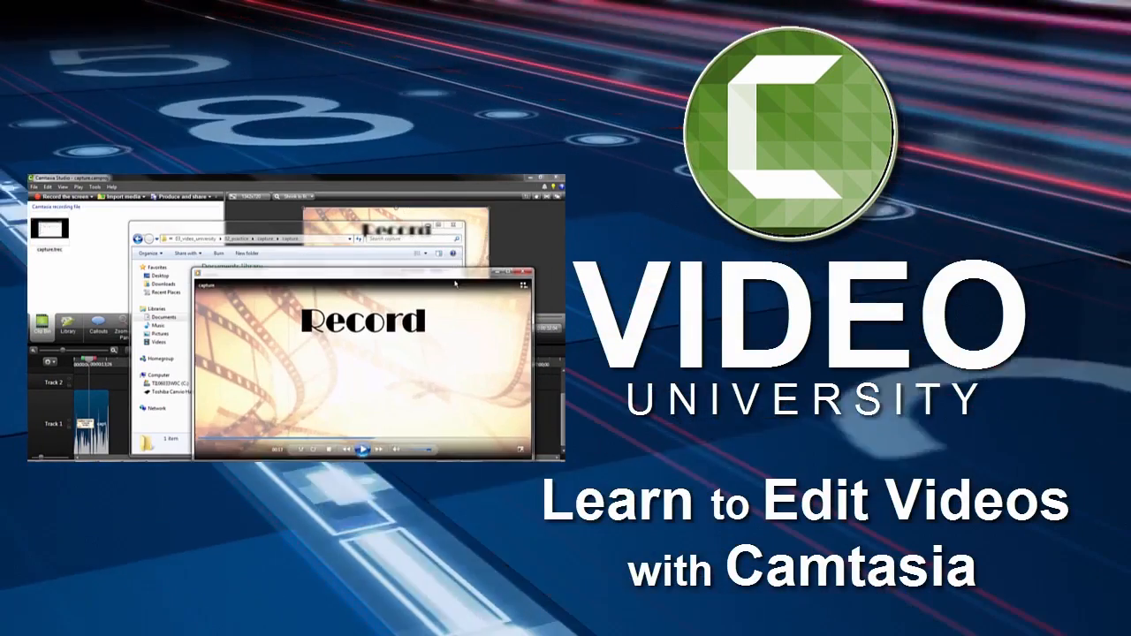
click(334, 237)
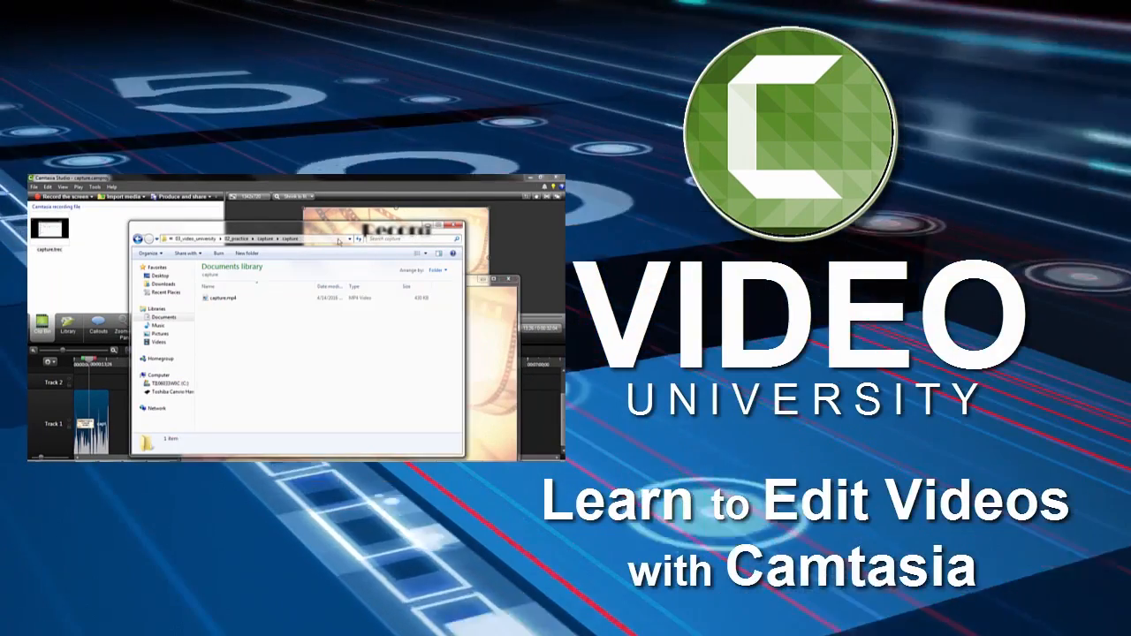